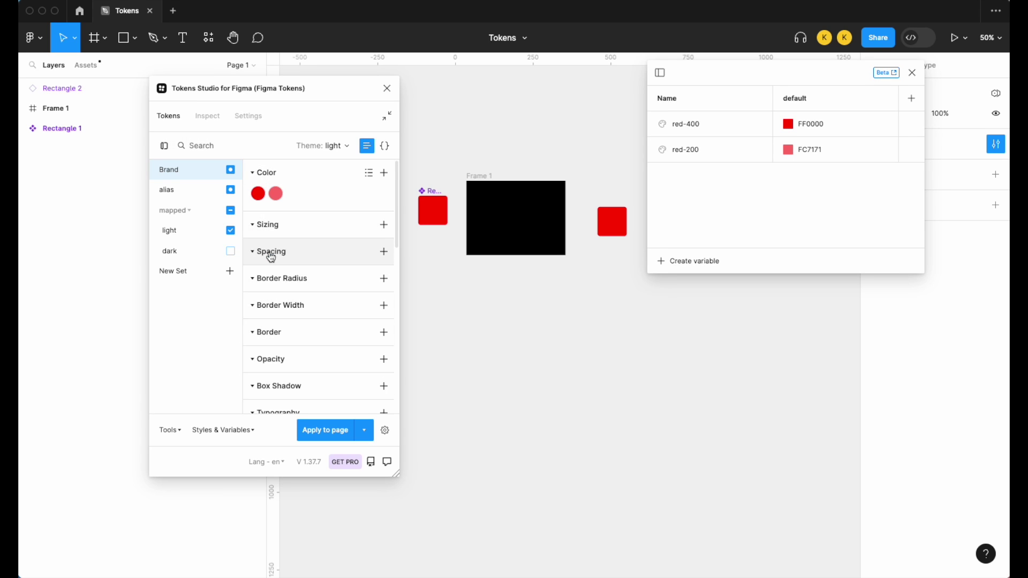
Step: Move the red rectangle into dark-mode Frame 1 so it turns pink, then open the blank Tokens file
left_click(612, 229)
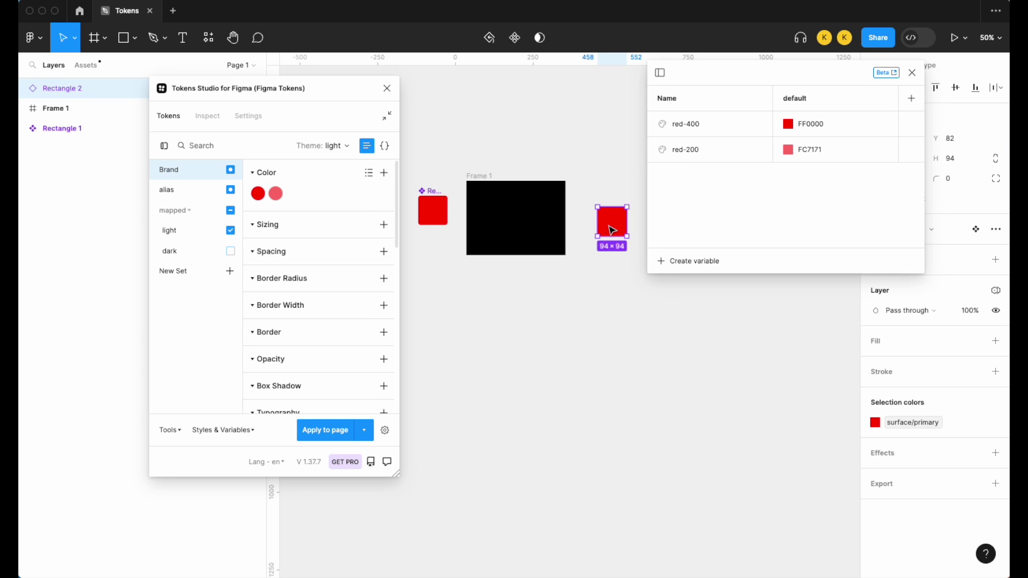
left_click_drag(611, 229, 516, 230)
left_click(585, 348)
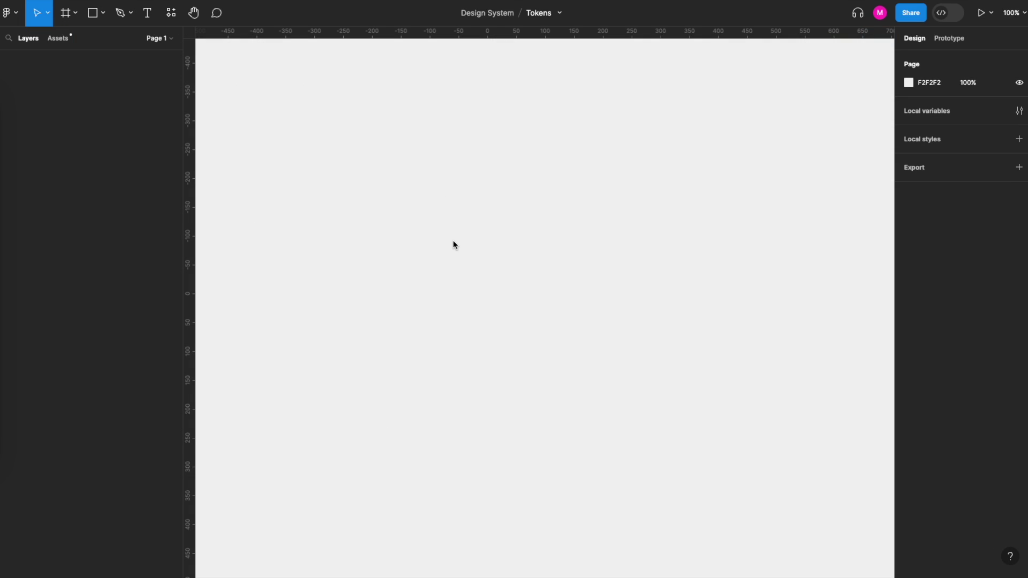
left_click(445, 241)
Step: Launch the Tokens Studio for Figma plugin from a Quick Actions search for 'tok'
left_click(332, 188)
key("ctrl+slash")
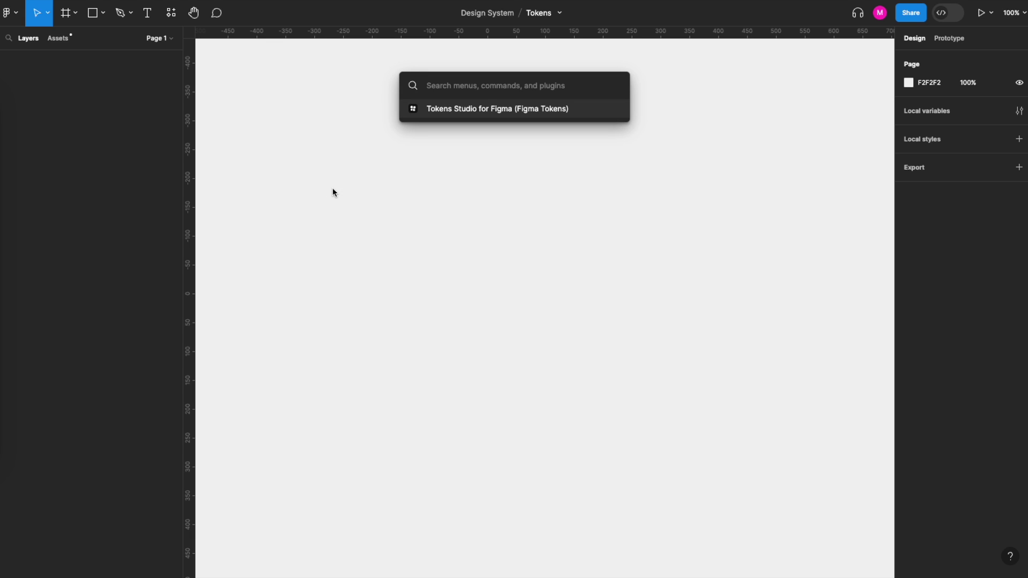
type("top")
key("BackSpace")
type("k")
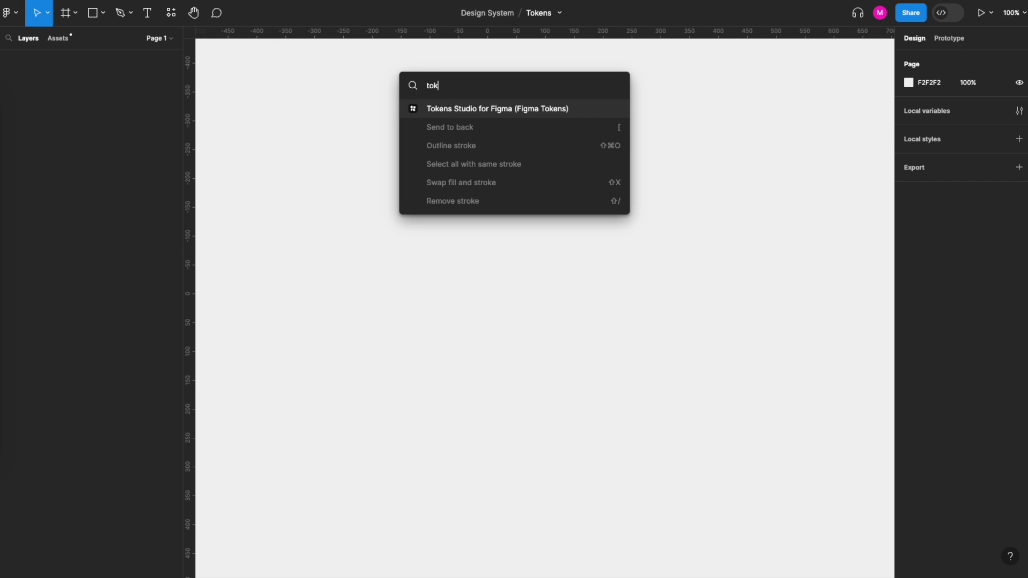
key("Return")
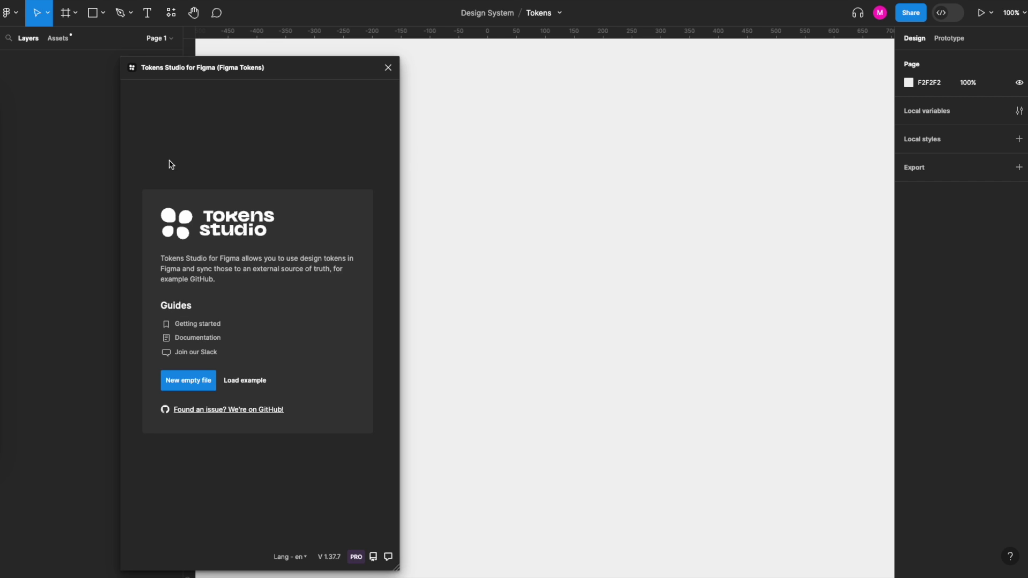
Step: Start a new empty token file and rename its global token set to Brand
left_click(199, 381)
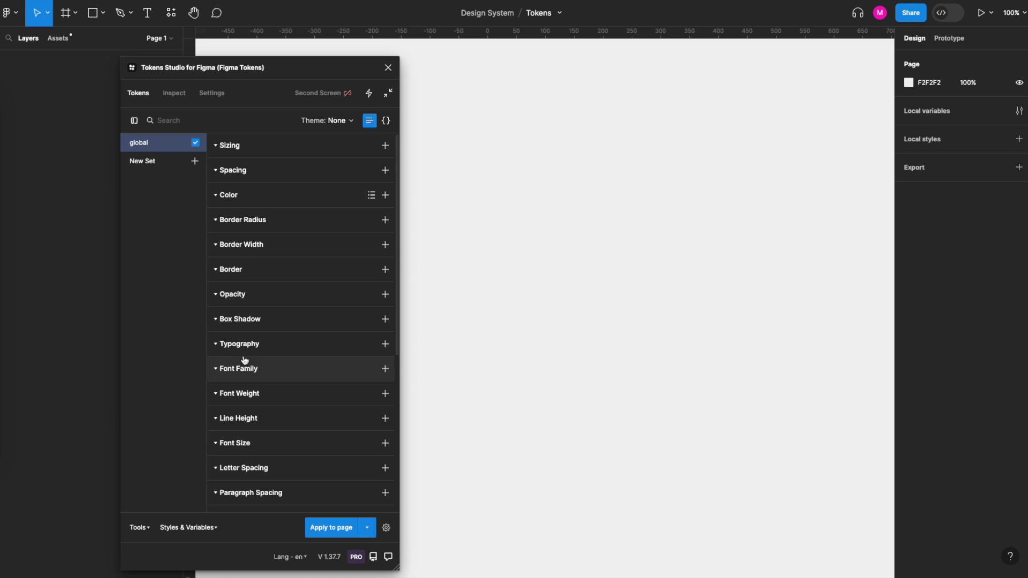
right_click(143, 149)
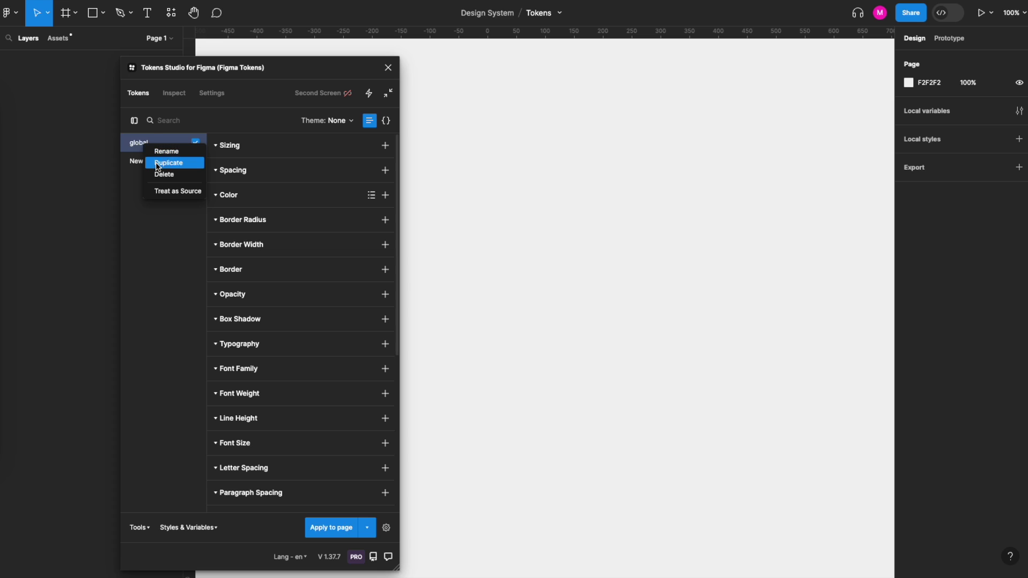
left_click(163, 151)
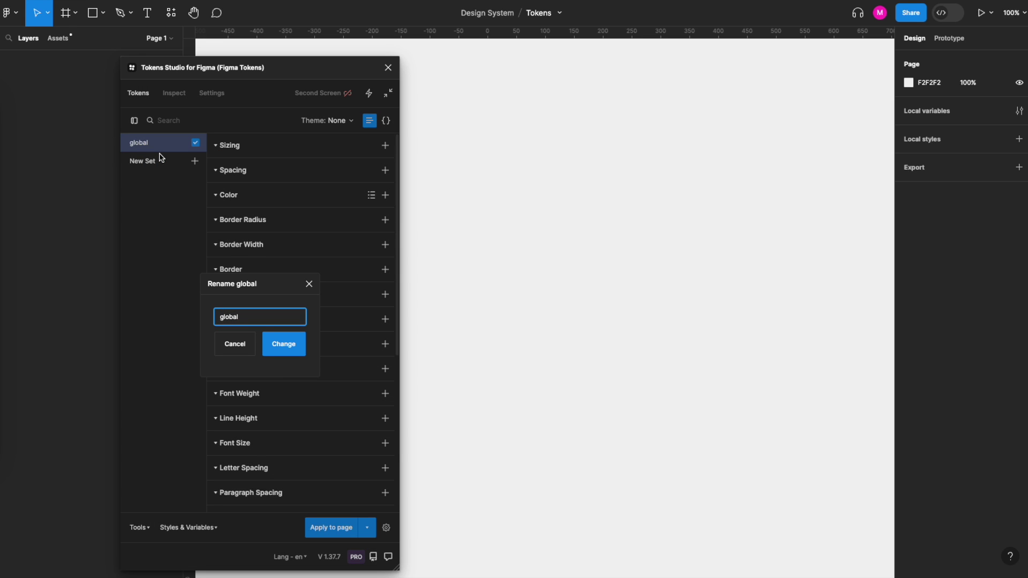
key("ctrl+a")
type("Brand")
key("Return")
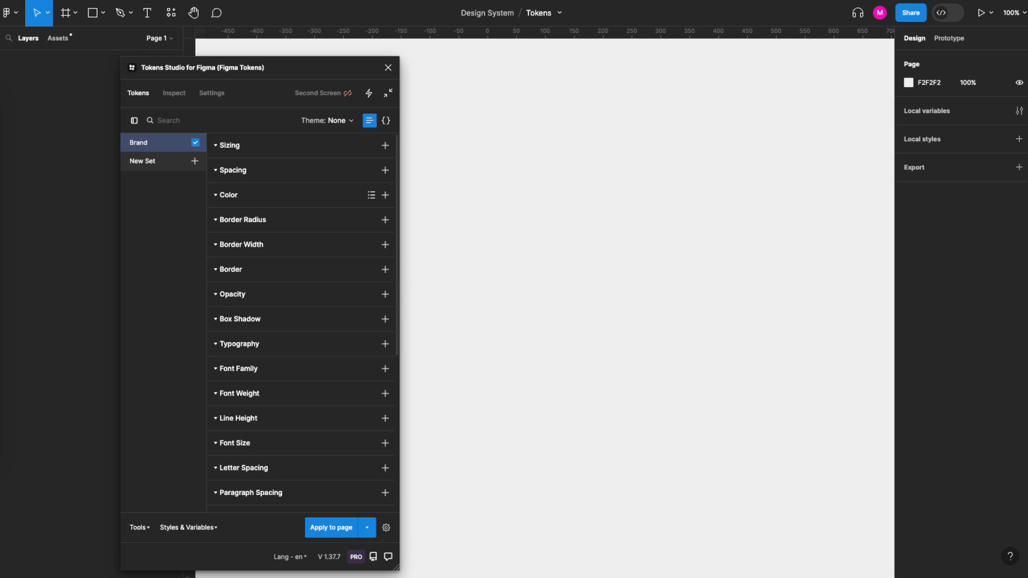
left_click(384, 195)
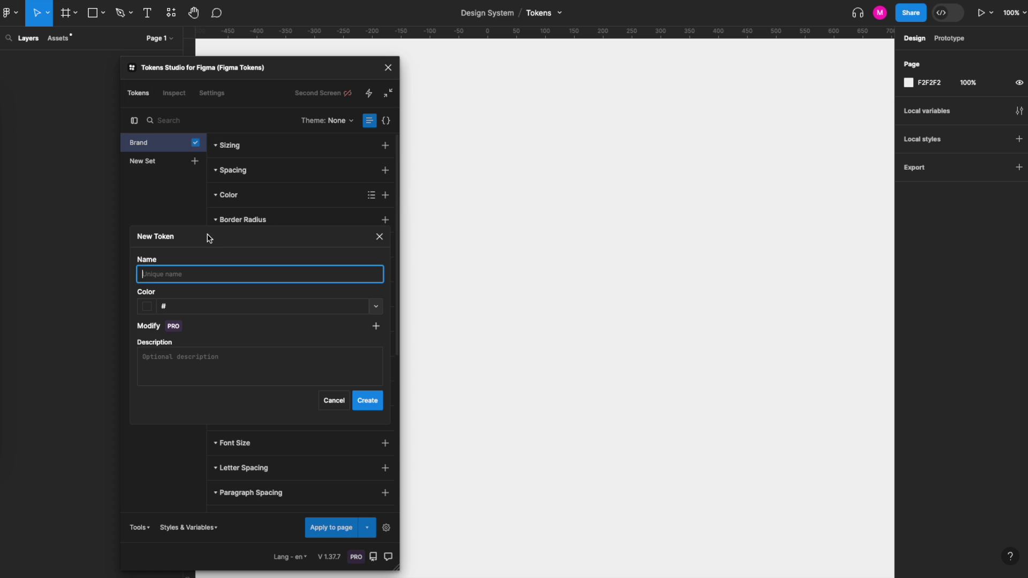
Step: Create a red-400 colour token set to pure red #f00 in the Brand set
type("red-400")
left_click(147, 306)
left_click(381, 251)
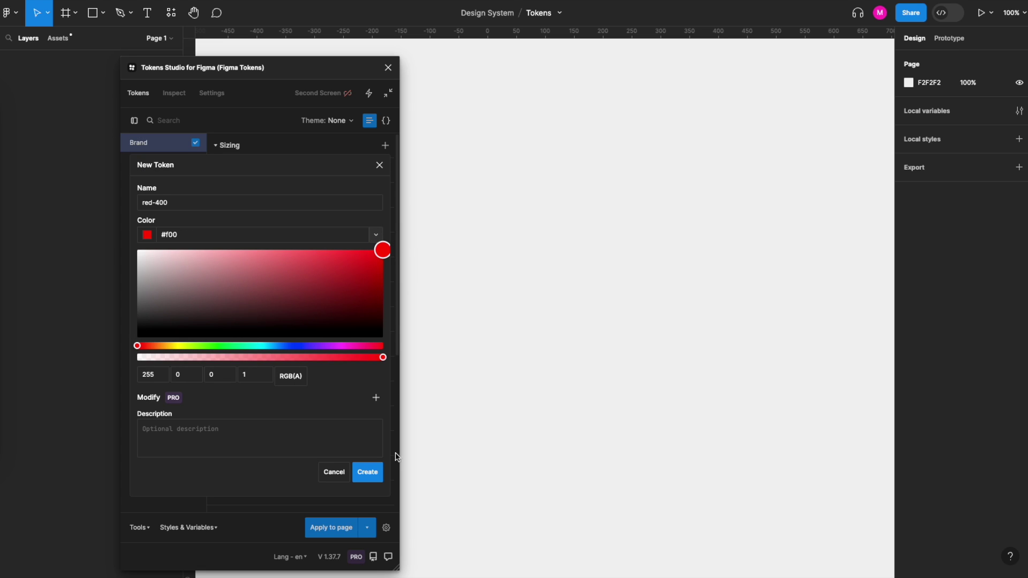
left_click(367, 472)
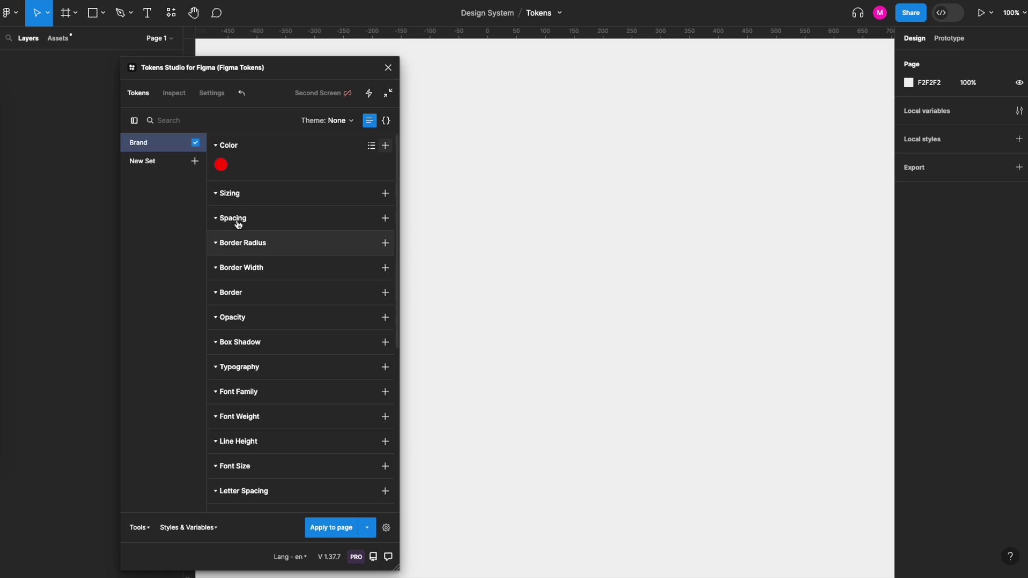
Step: Add a new theme with group brand and name default, then save it
left_click(339, 128)
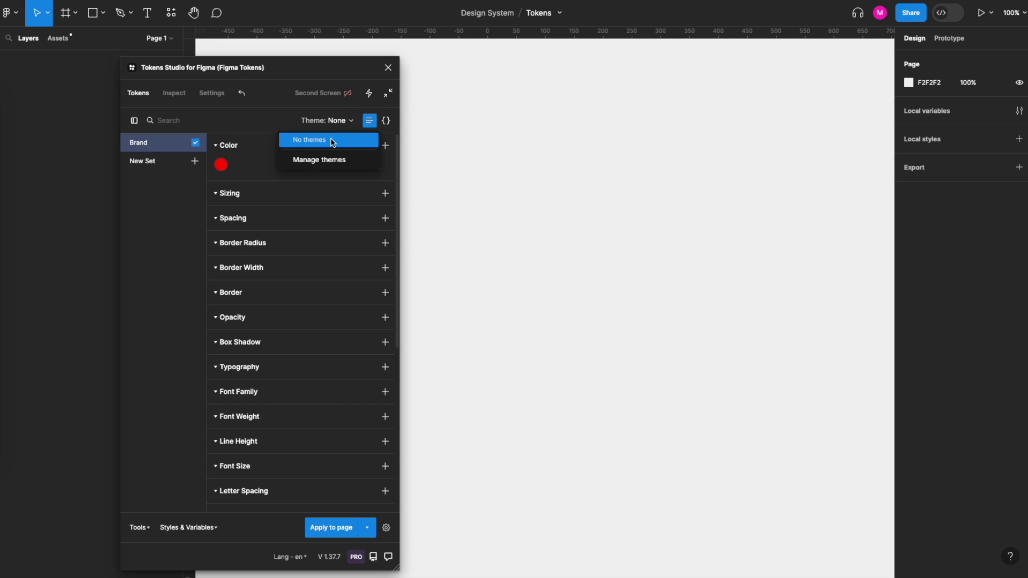
left_click(327, 162)
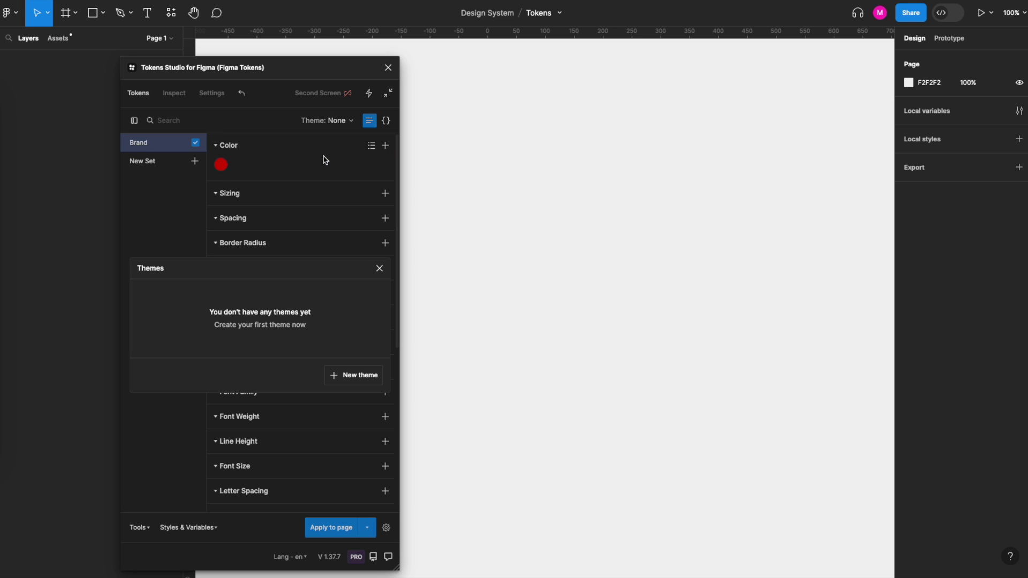
left_click(351, 378)
left_click(196, 303)
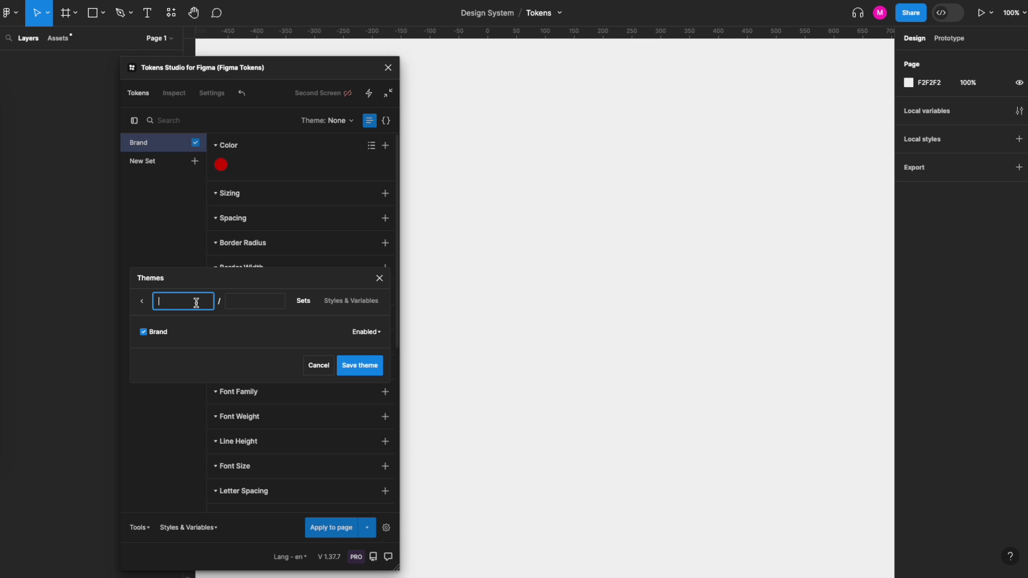
type("brand")
left_click(255, 301)
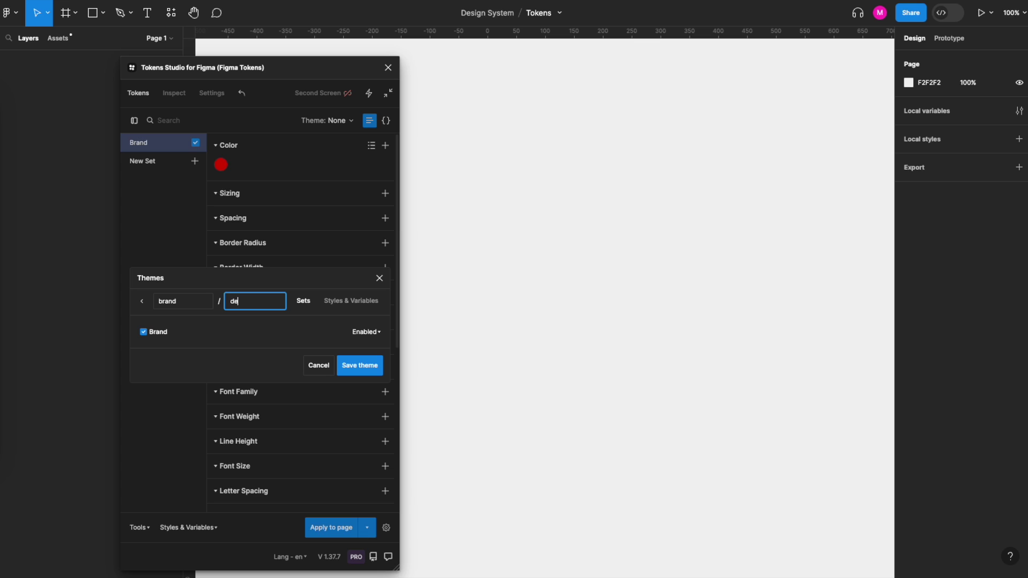
type("defau")
left_click(357, 365)
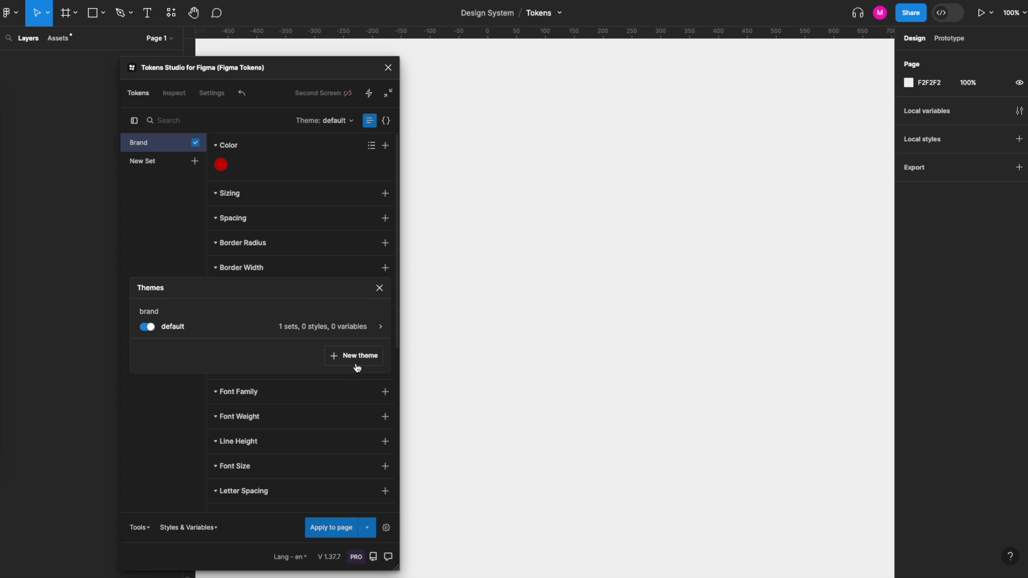
left_click(378, 290)
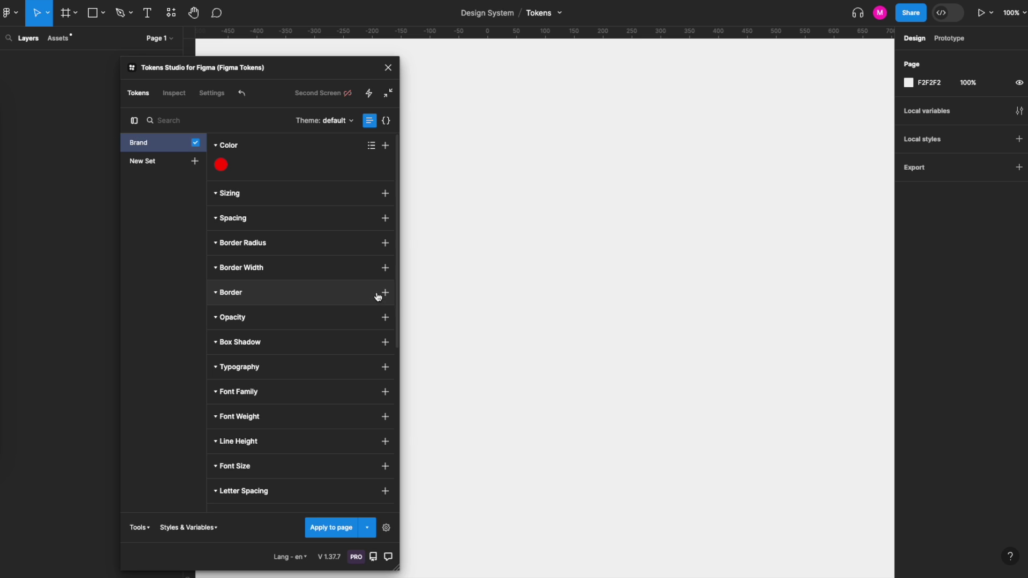
Step: Create Figma variables from the tokens and draw a 94×94 square
left_click(164, 524)
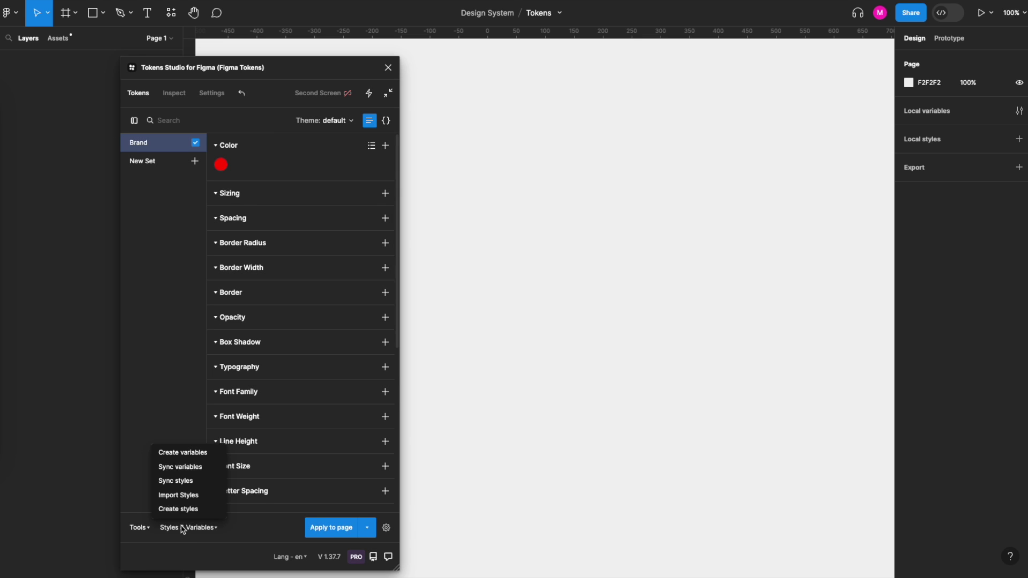
left_click(198, 455)
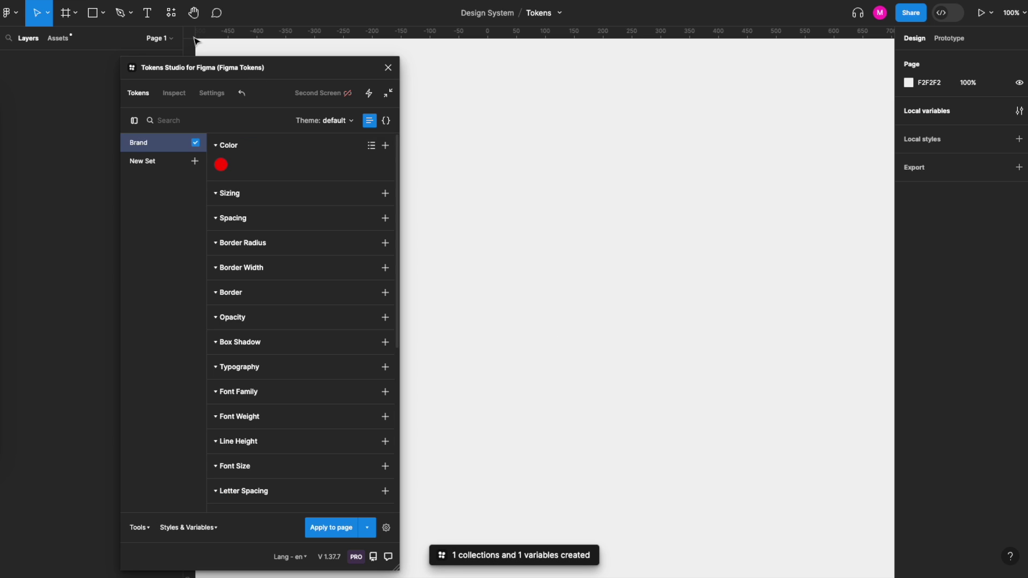
left_click(94, 12)
left_click_drag(532, 244, 578, 302)
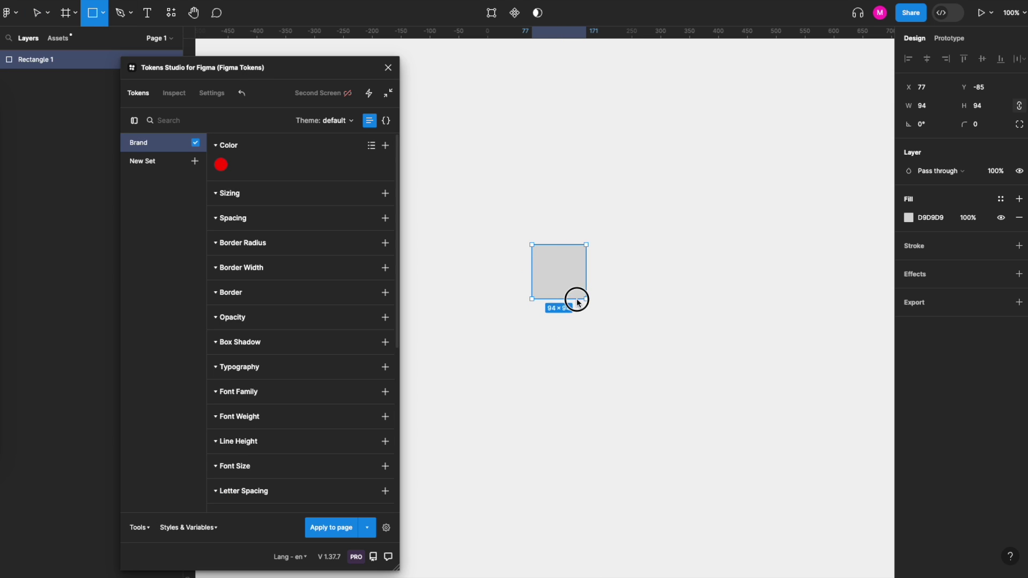
Step: Round every corner of the square to an 8 radius
left_click(1019, 124)
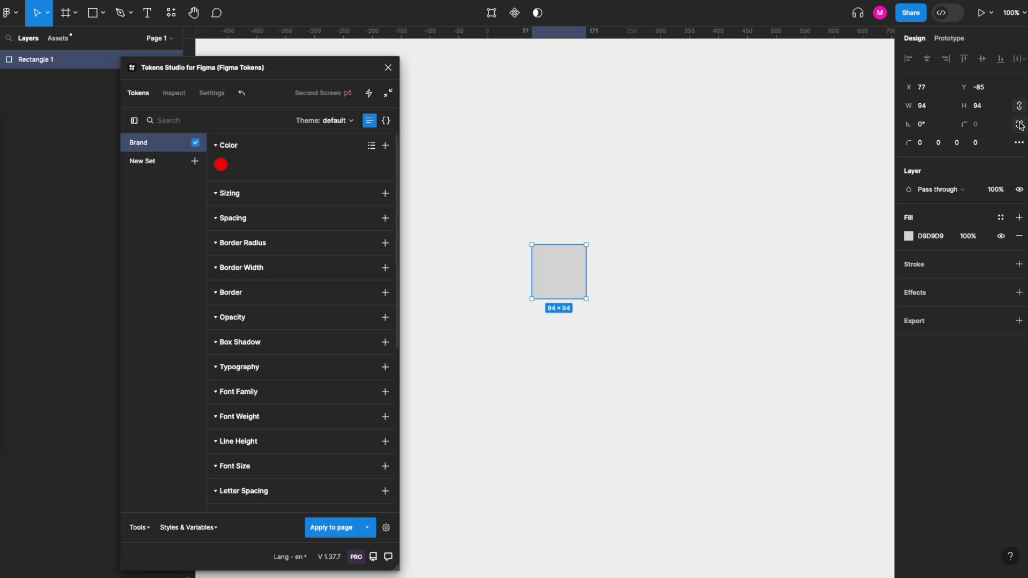
left_click(921, 145)
type("8")
key("Tab")
type("8")
key("Tab")
type("8")
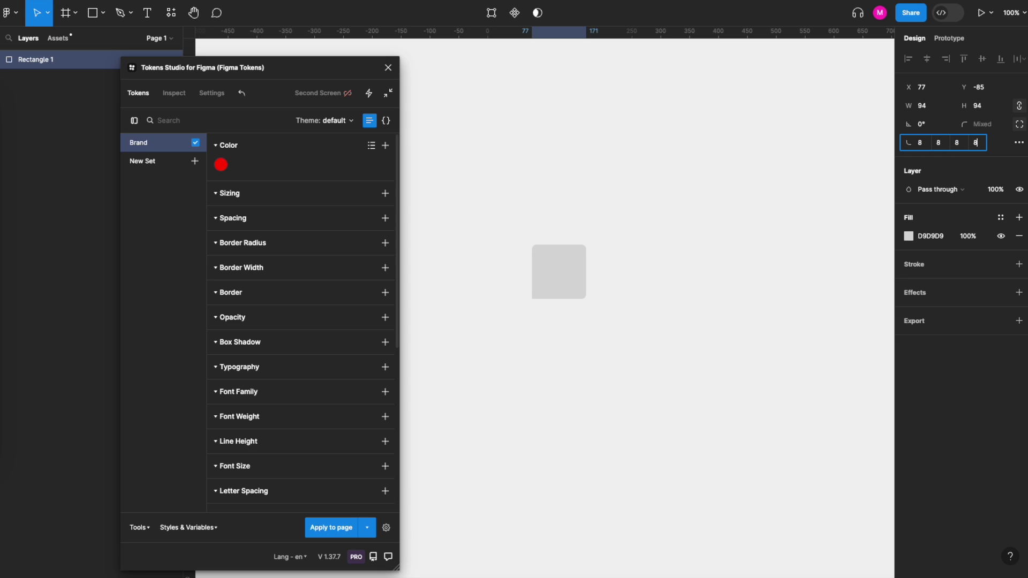
key("Return")
left_click(764, 208)
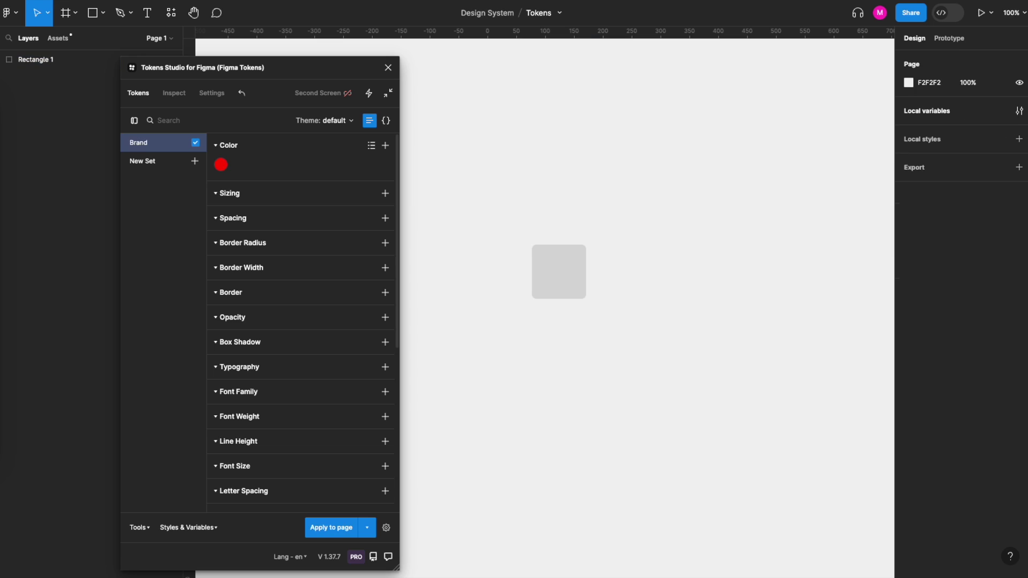
Step: Check the brand variable collection, then fill Rectangle 1 with the red-400 token
left_click(1019, 111)
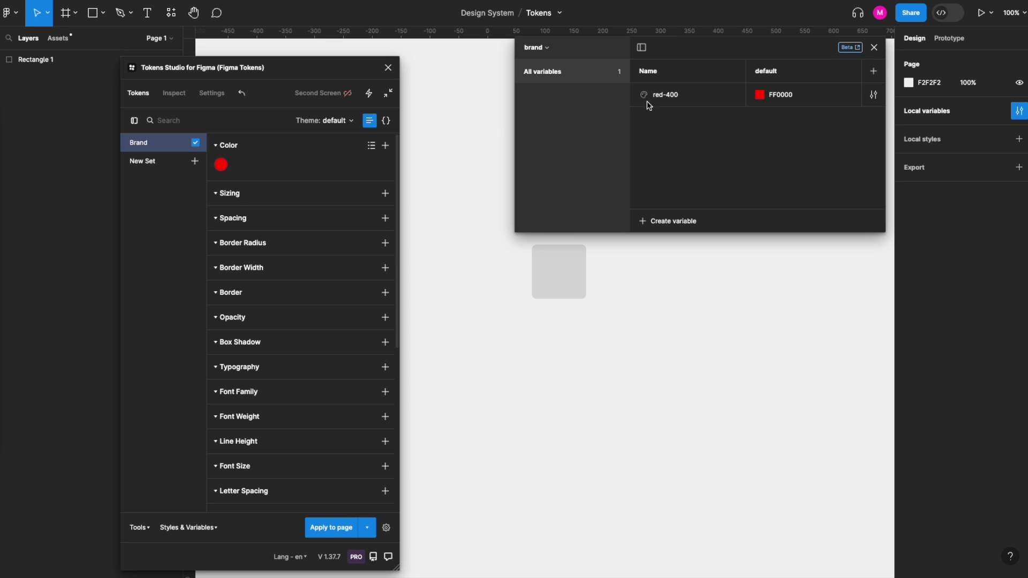
left_click(539, 52)
left_click(621, 124)
left_click(566, 266)
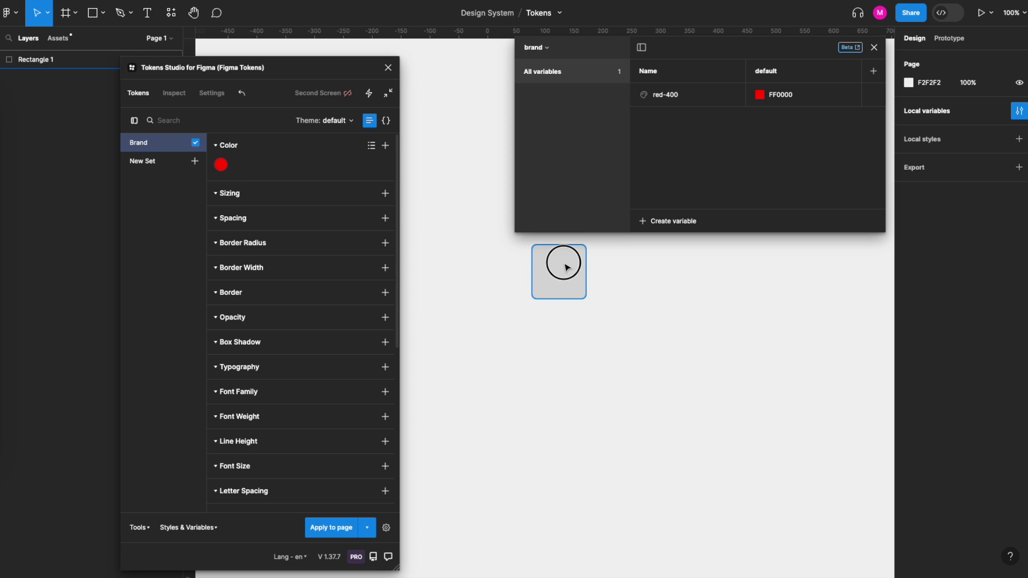
left_click(223, 167)
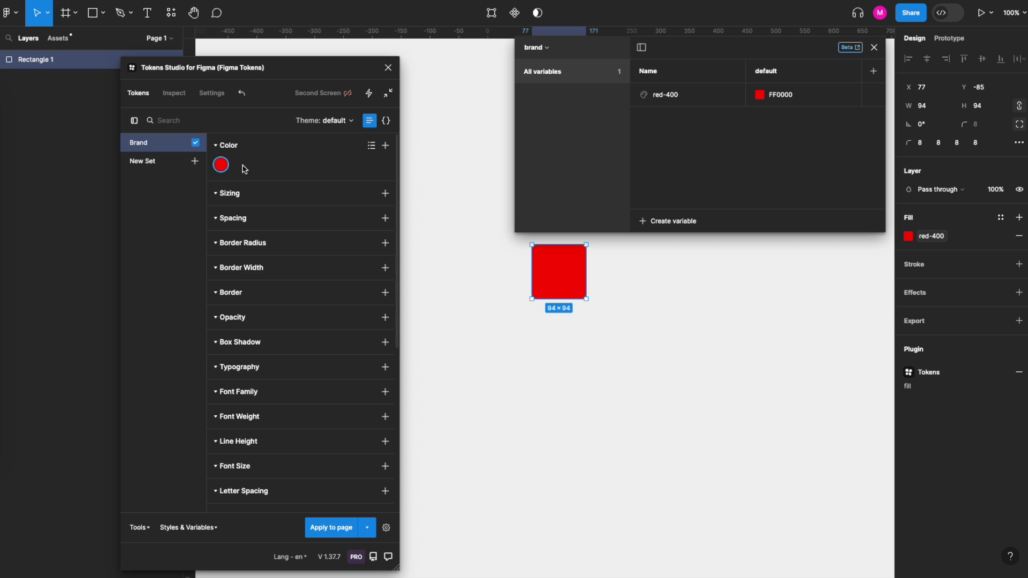
Step: Edit the red-400 token to a blue colour so the rectangle turns blue
right_click(219, 170)
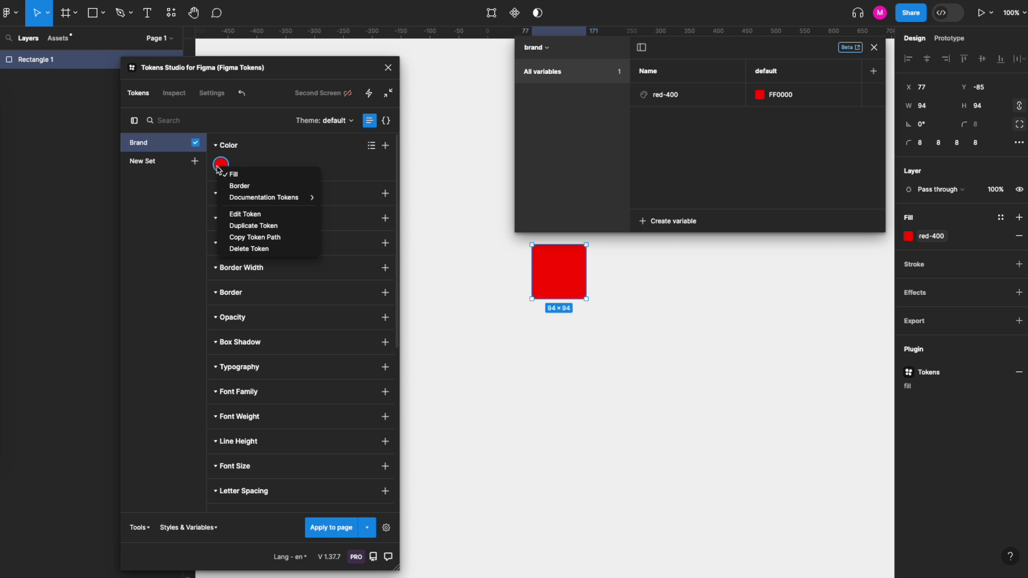
left_click(244, 212)
left_click(146, 306)
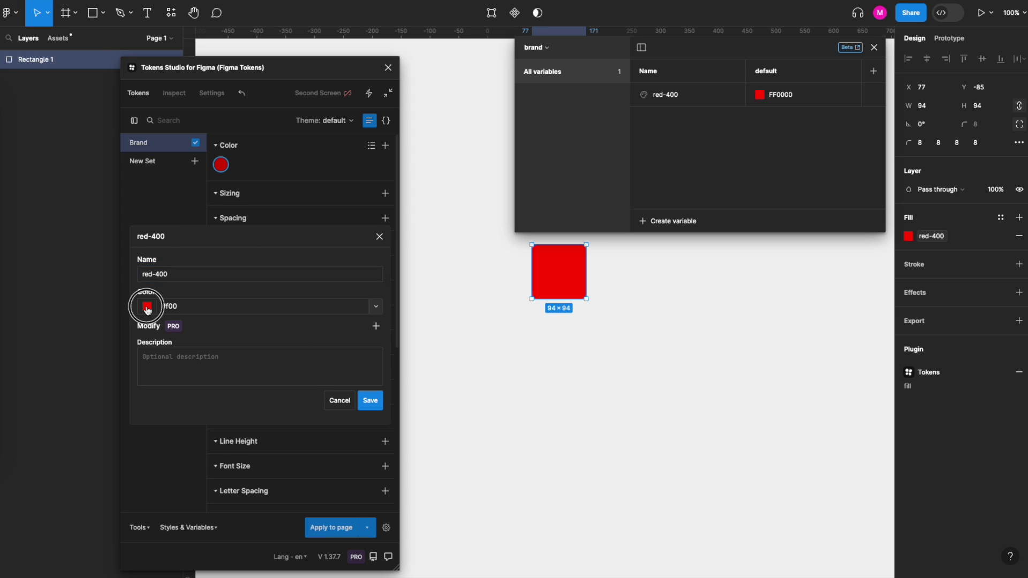
left_click(293, 346)
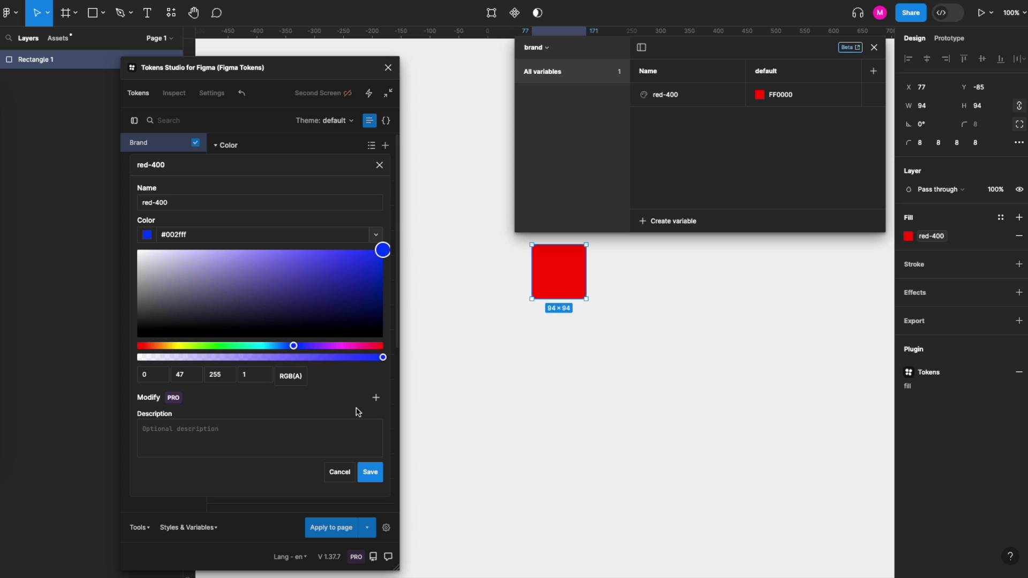
left_click(370, 472)
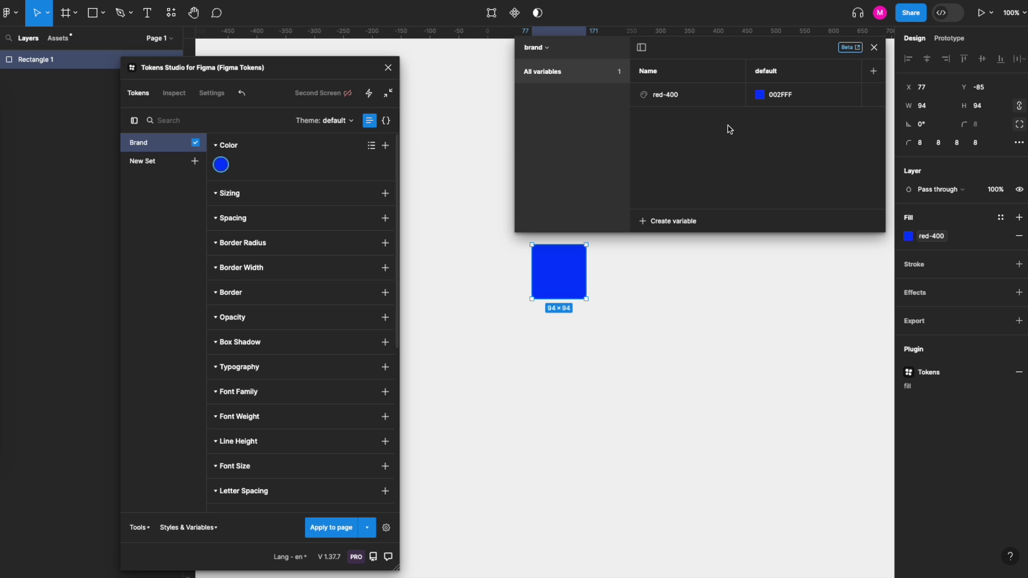
Step: Edit red-400 again, returning its colour to pure red #f00
right_click(222, 170)
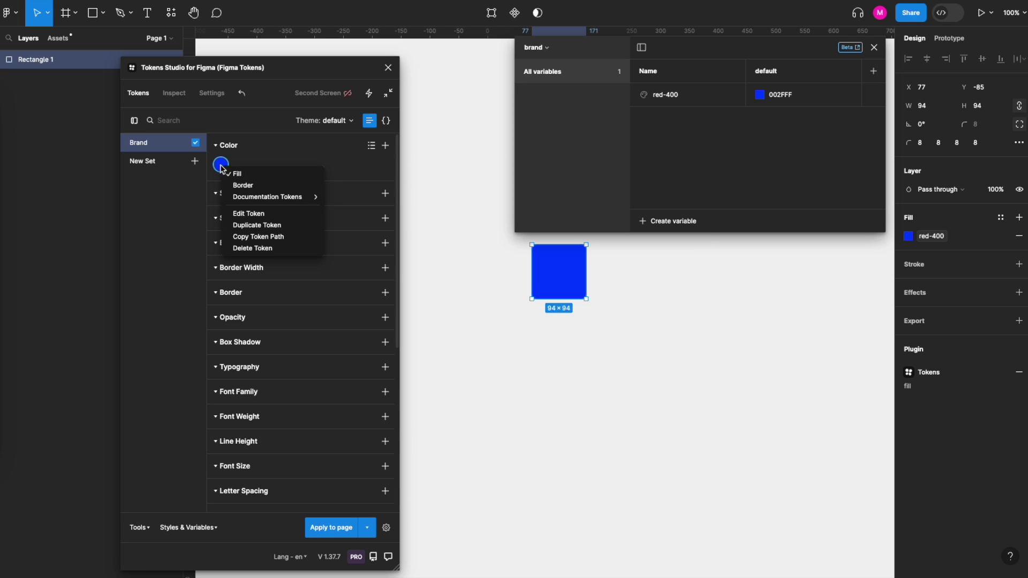
left_click(248, 213)
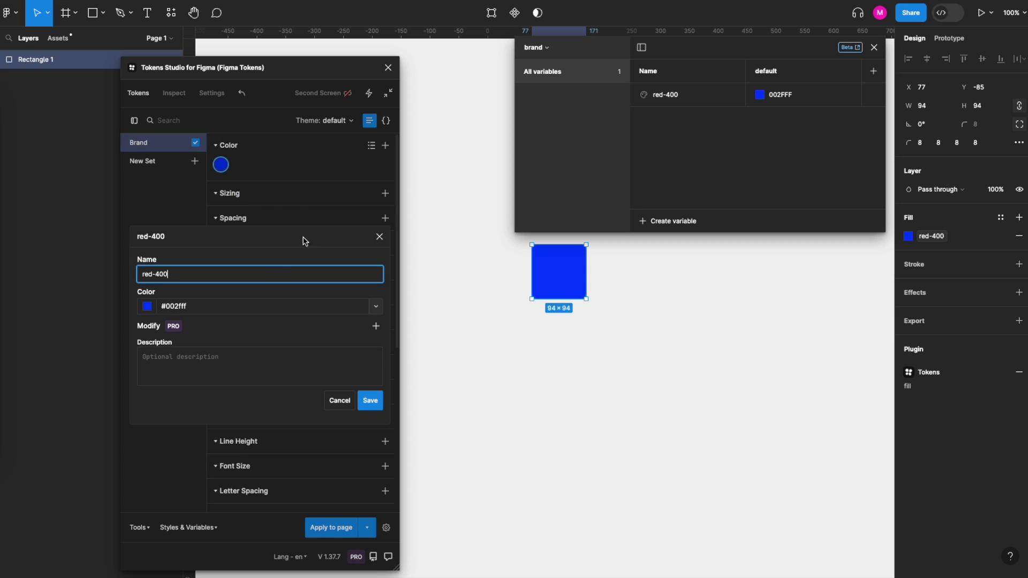
left_click(147, 306)
left_click_drag(272, 296, 283, 303)
left_click_drag(344, 347, 407, 348)
left_click_drag(349, 302, 388, 247)
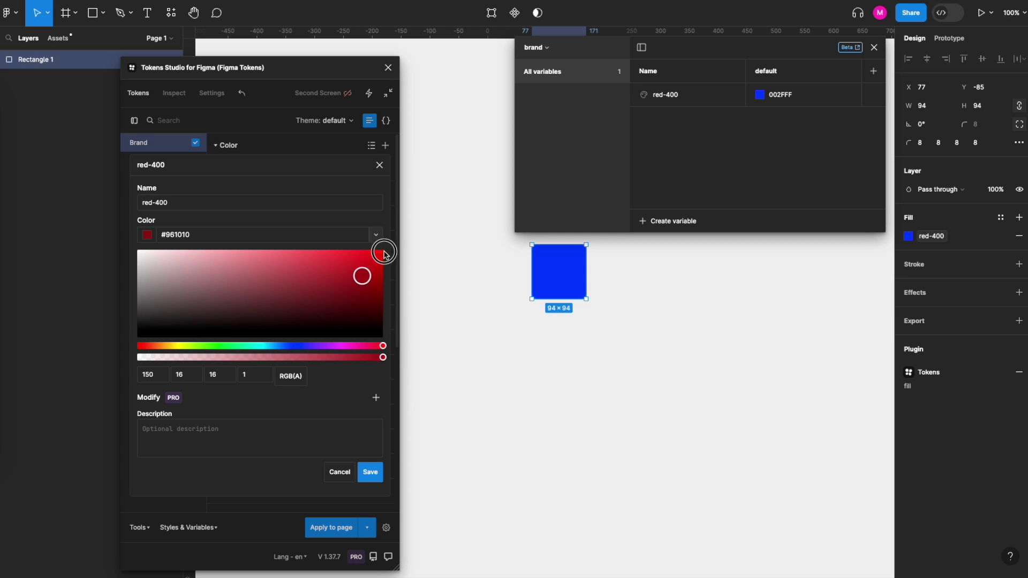
left_click(371, 471)
left_click(509, 322)
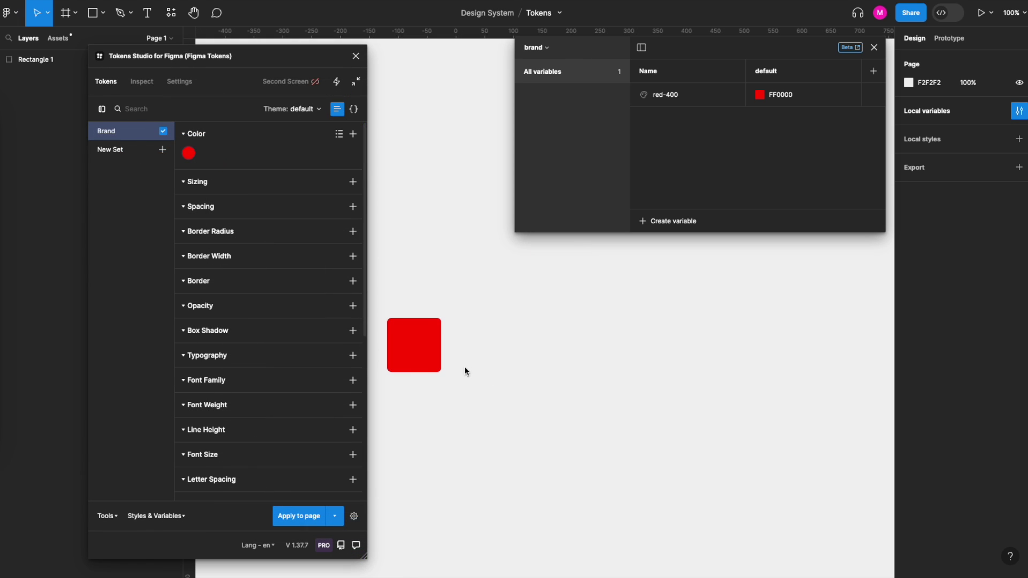
Step: Add a red-200 colour token with value #fc7171 to the Brand set
left_click(433, 359)
left_click(433, 359)
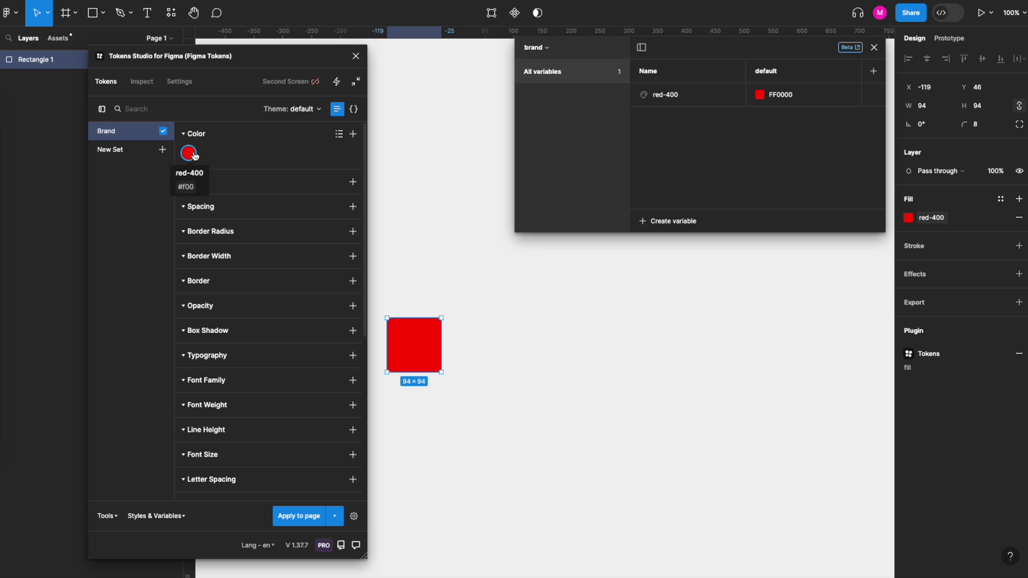
left_click(353, 133)
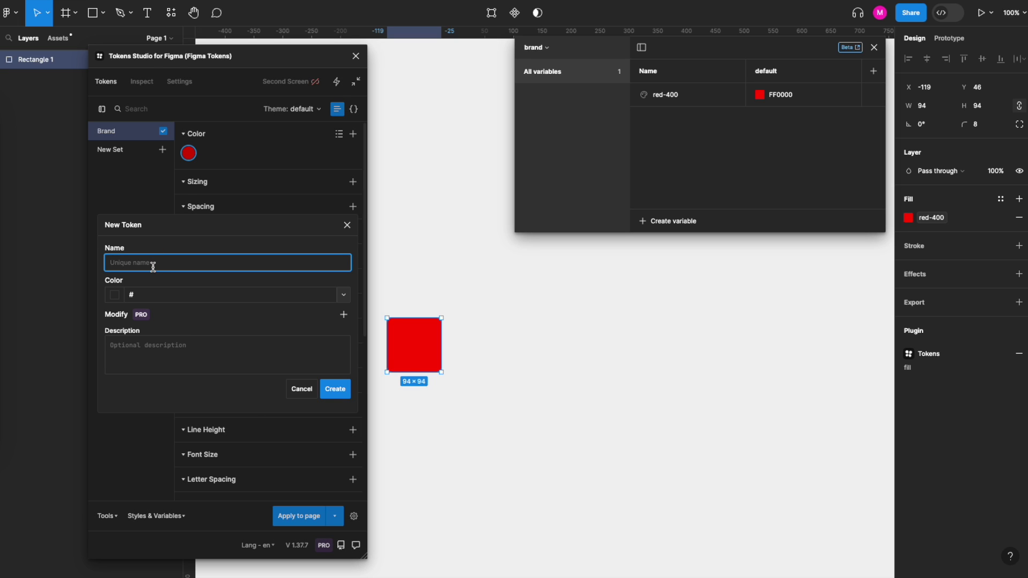
type("red-200")
left_click(110, 295)
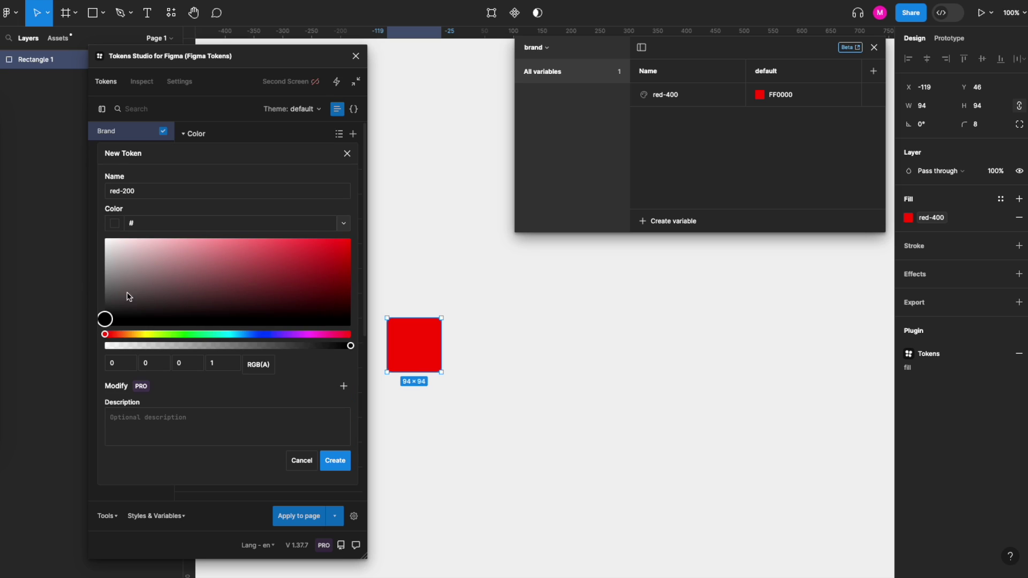
left_click(275, 268)
left_click_drag(276, 268, 240, 239)
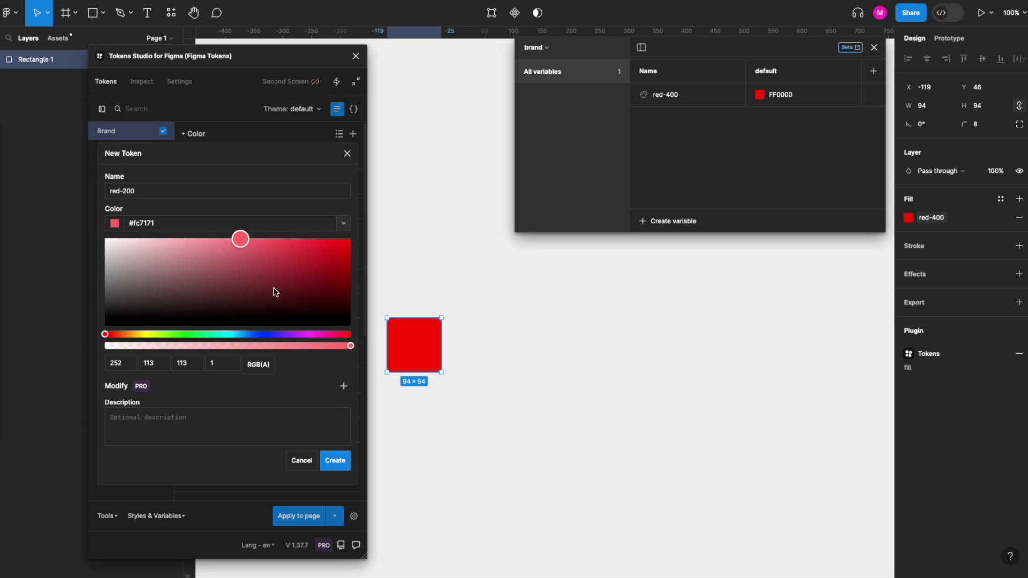
left_click(335, 461)
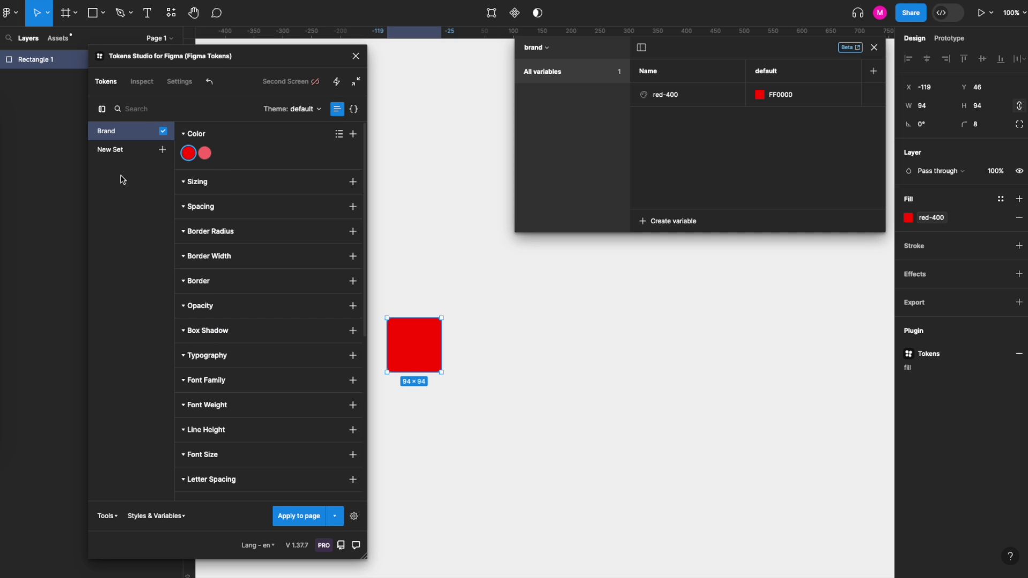
left_click(163, 151)
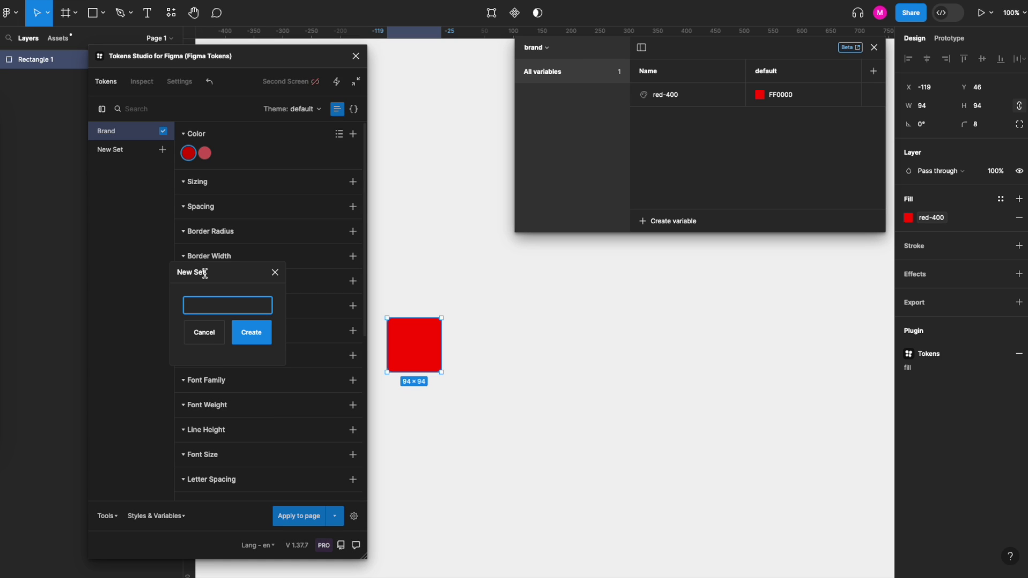
Step: Create an alias set and draft a primary colour token referencing {red-400}
type("alias")
key("Return")
left_click(127, 151)
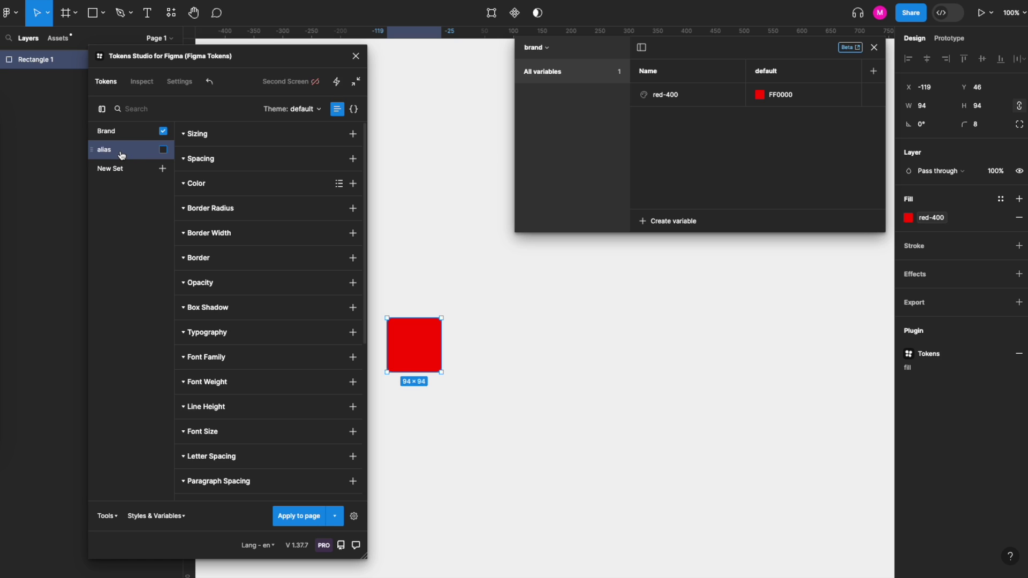
left_click(353, 184)
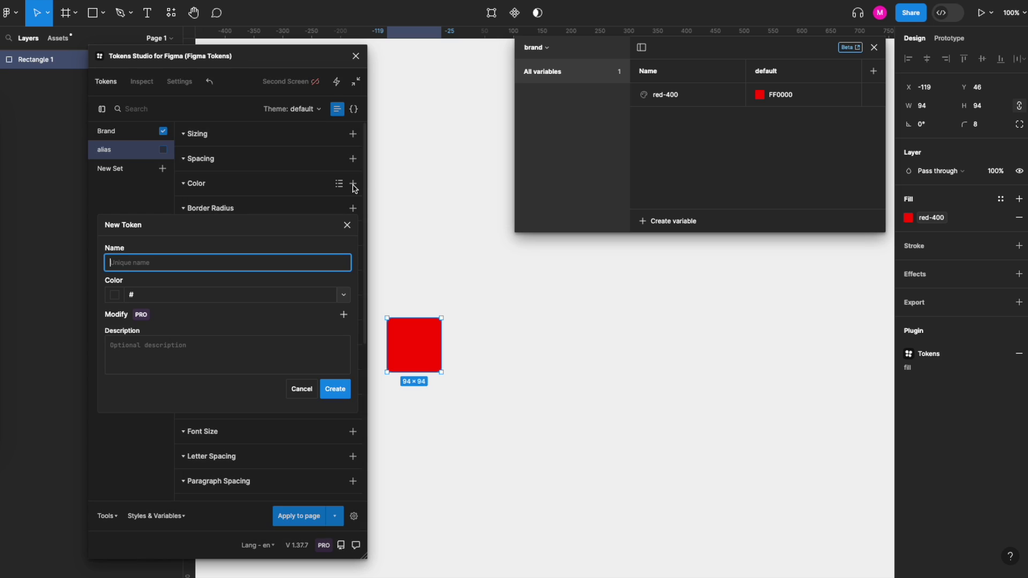
type("primary")
left_click(343, 294)
left_click(143, 354)
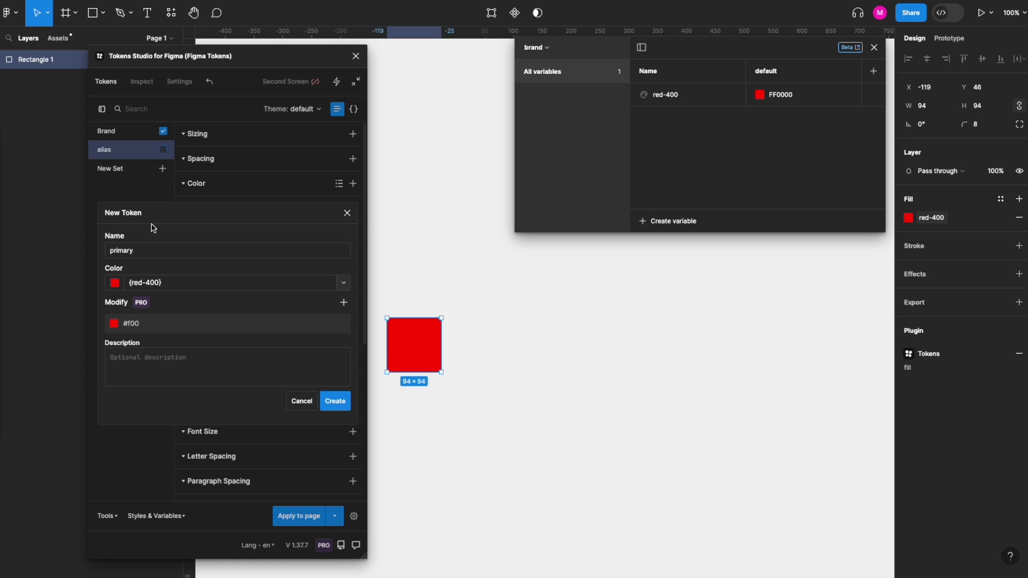
Step: Save the primary token, then discard a first unfinished primary-light draft
left_click(336, 401)
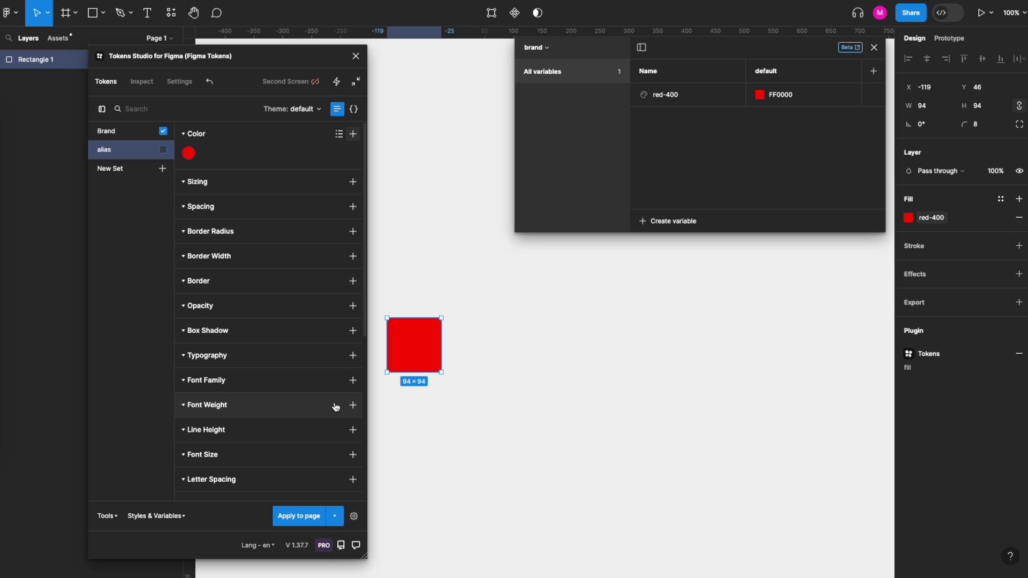
left_click(353, 134)
type("pr")
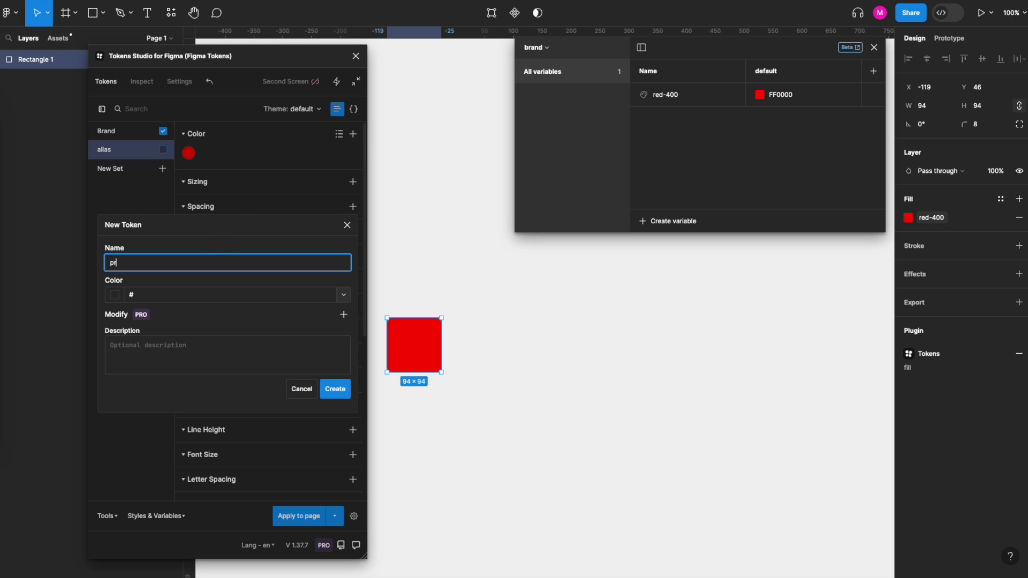
type("imary-light")
left_click(114, 297)
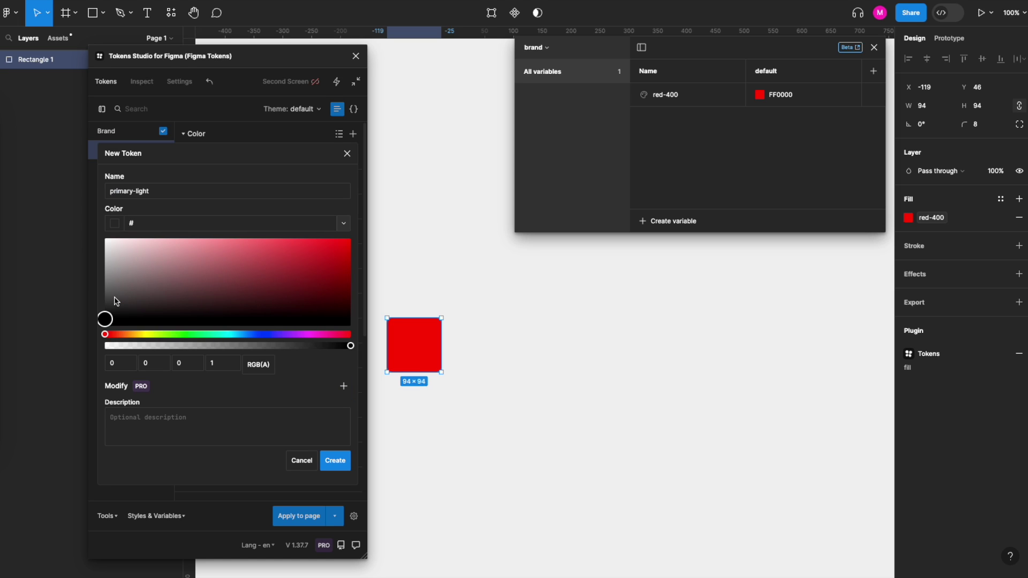
left_click(347, 154)
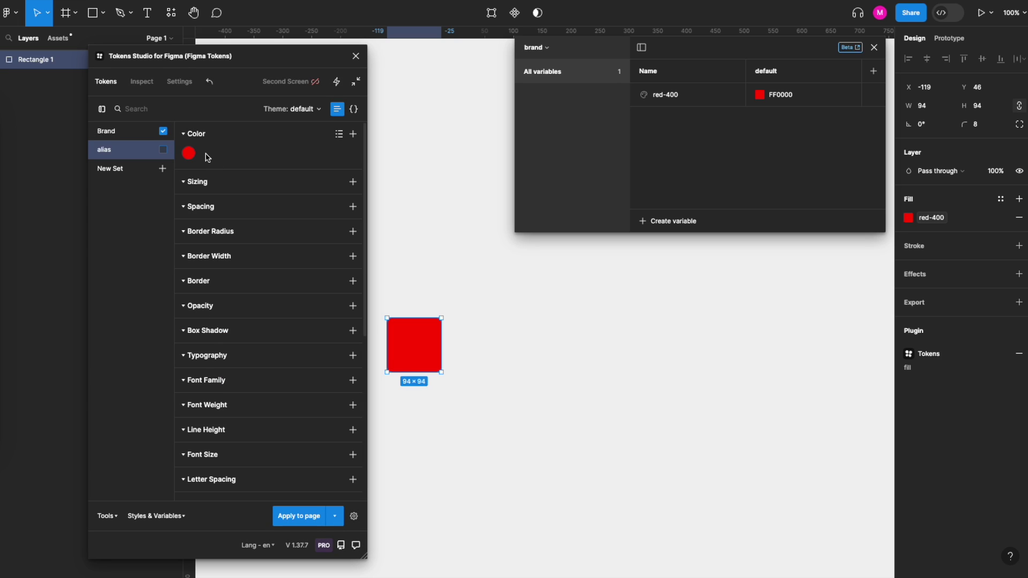
Step: Add a primary-light token to alias referencing {red-200} (#fc7171)
left_click(352, 134)
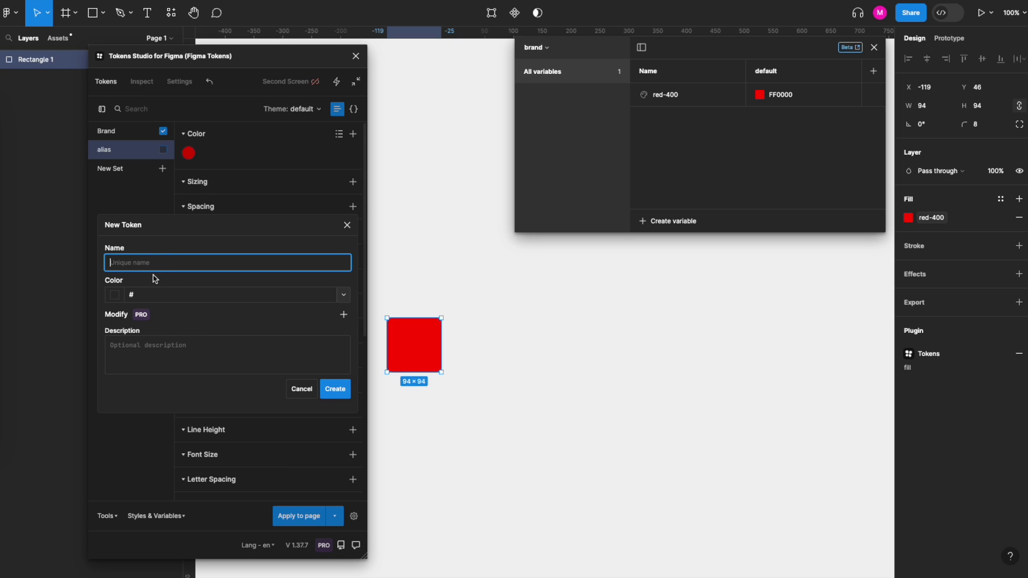
type("primary-light")
left_click(343, 294)
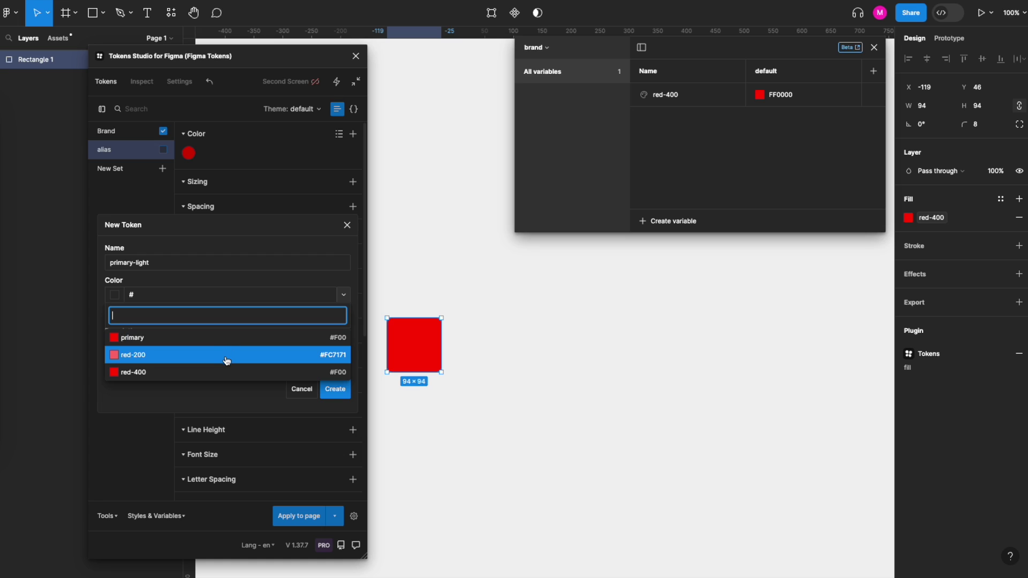
left_click(227, 356)
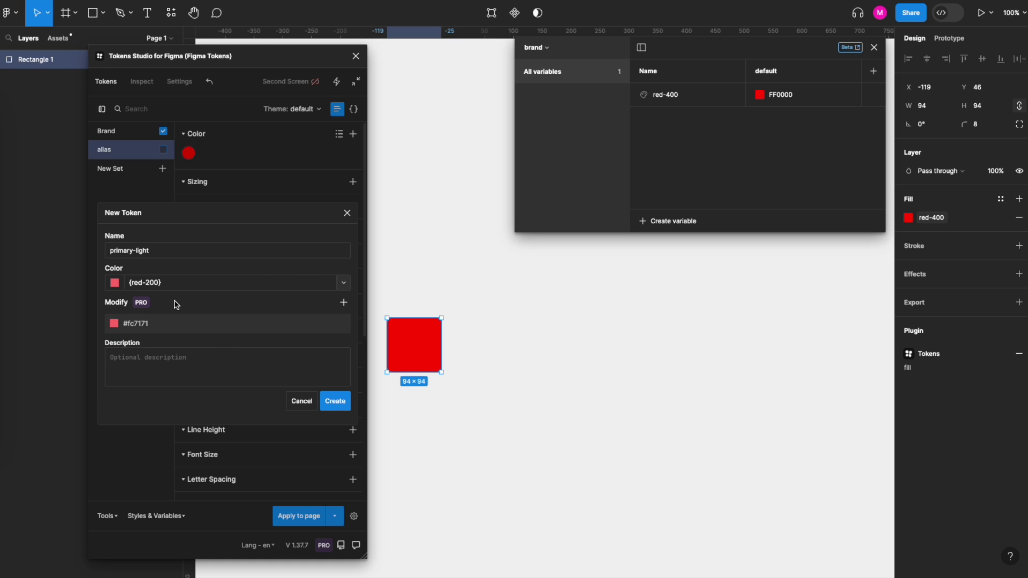
left_click(332, 406)
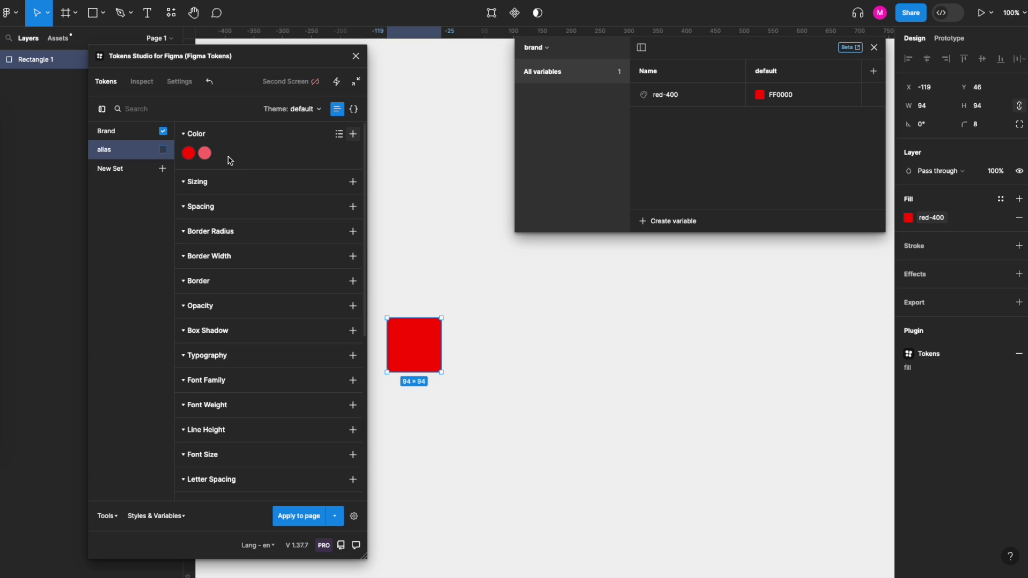
mouse_move(189, 155)
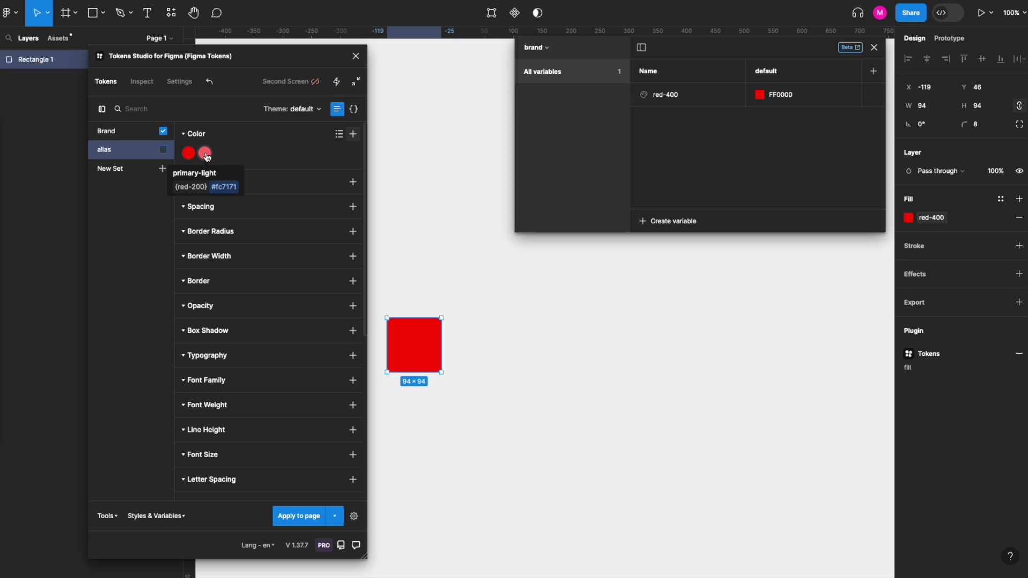
Step: Create the mapped/light and mapped/dark token sets and expand the mapped group
left_click(162, 170)
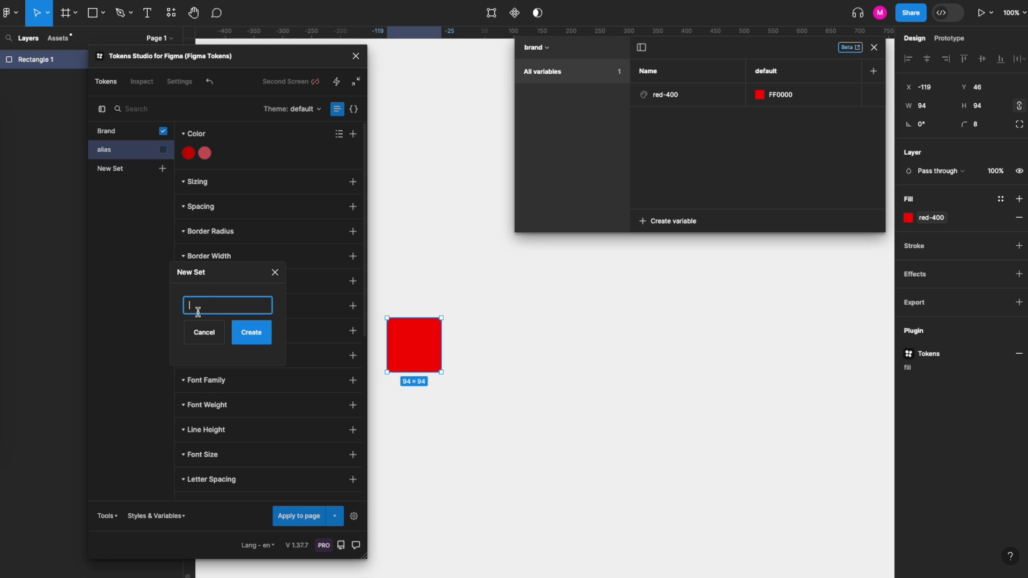
type("mapp")
type("ed/light")
left_click(246, 335)
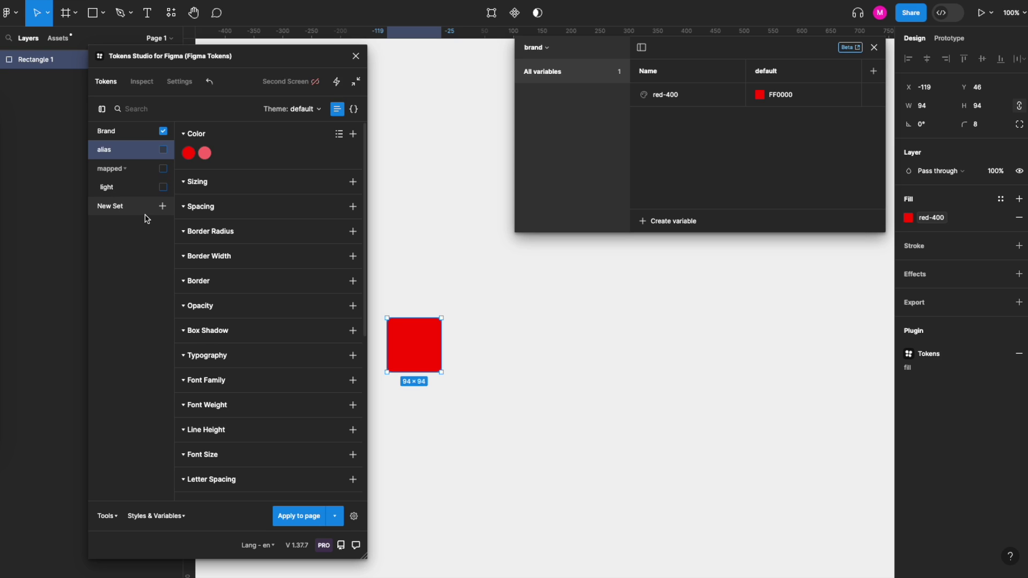
left_click(162, 206)
type("map")
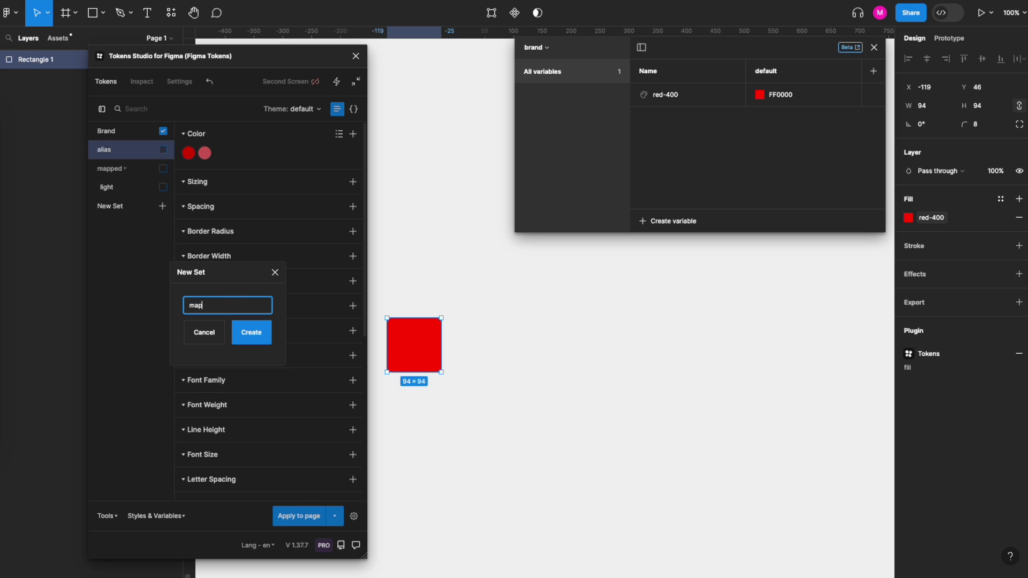
type("ped/dark")
key("Return")
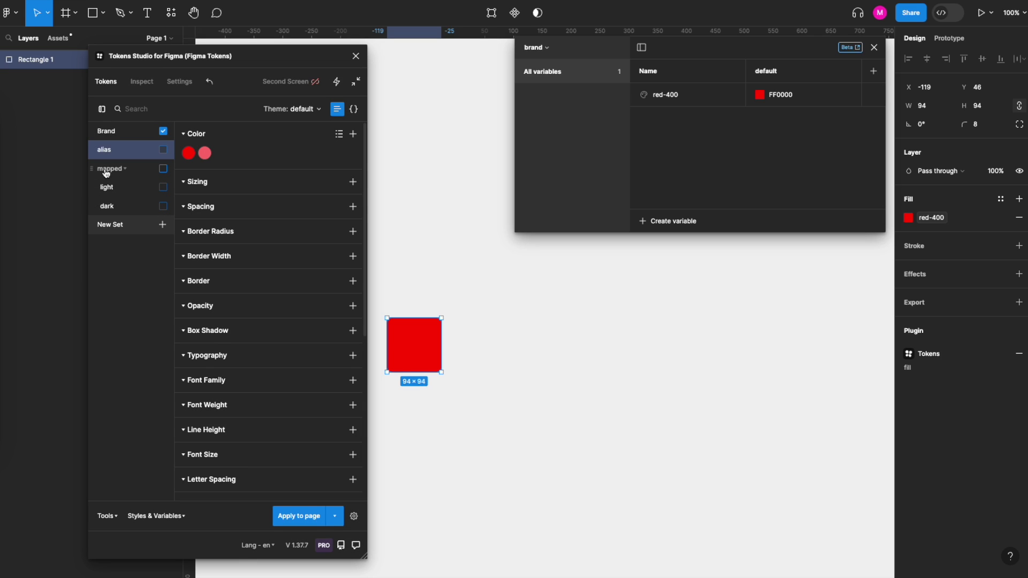
left_click(122, 176)
left_click(122, 177)
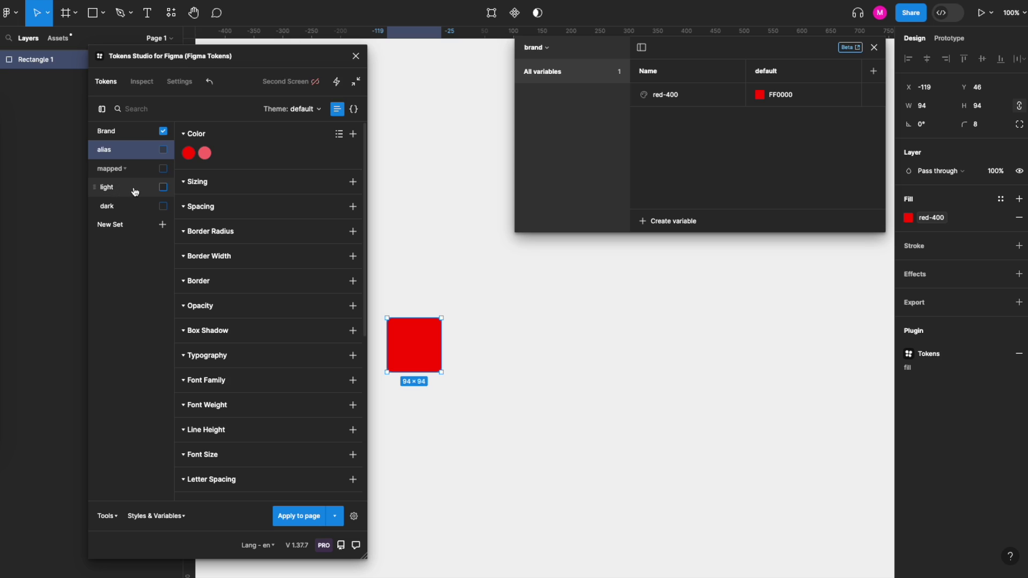
Step: Begin a surface.primary token in the light set, then cancel the mistaken spacing token dialog
left_click(133, 192)
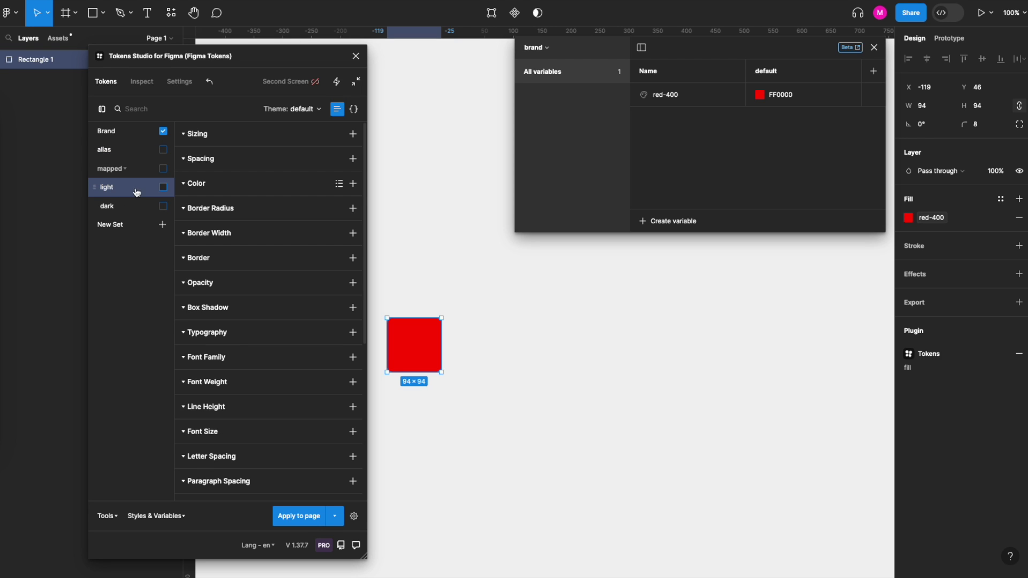
left_click(351, 162)
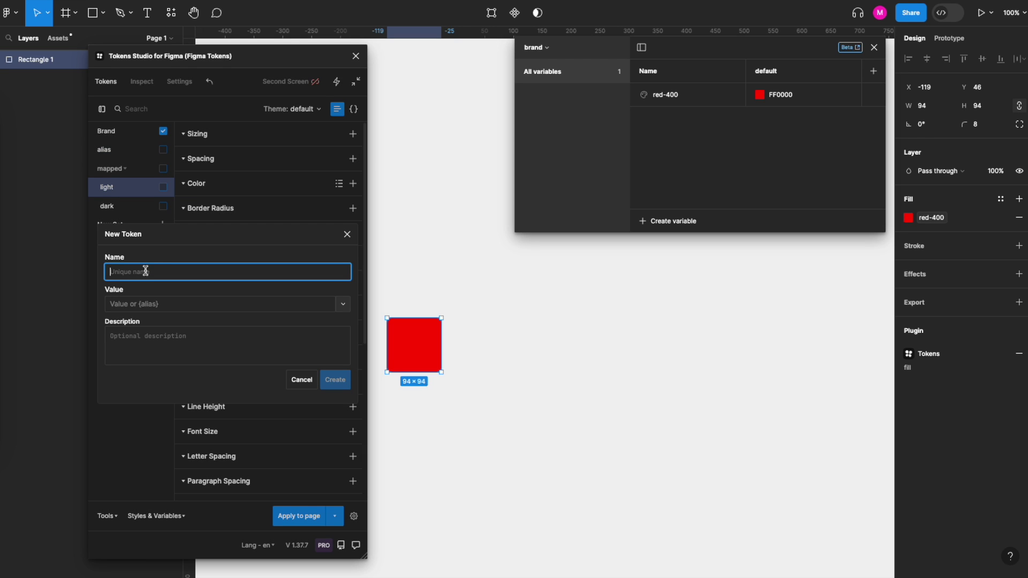
type("sur")
key("BackSpace")
key("BackSpace")
type("surface.primary")
left_click(343, 304)
left_click(346, 309)
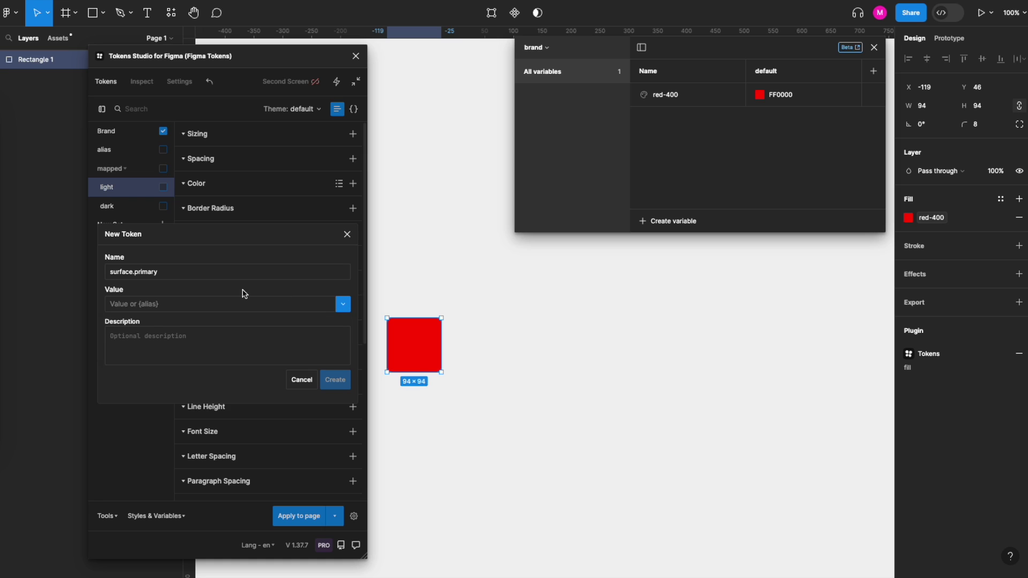
left_click(342, 305)
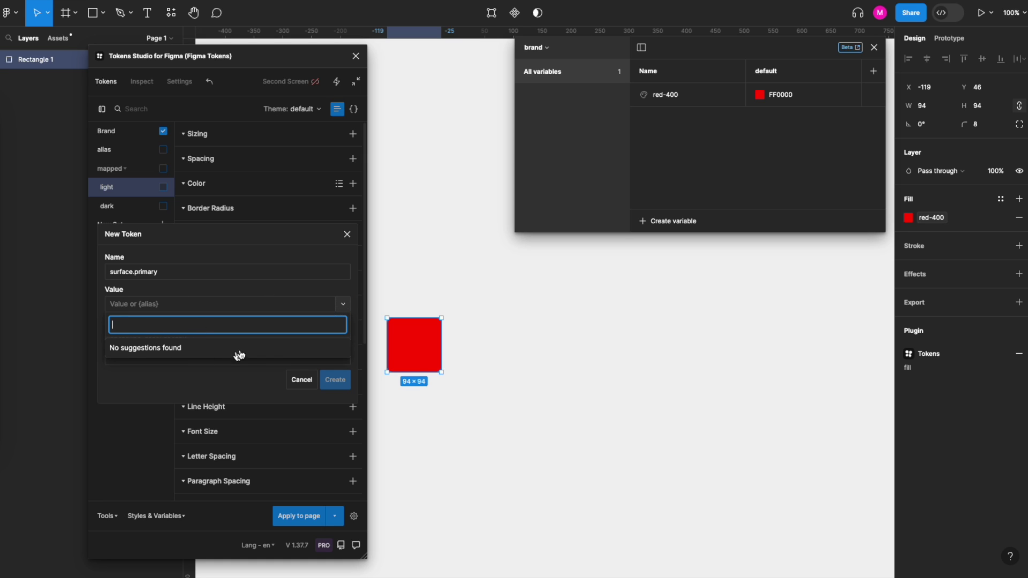
left_click(262, 374)
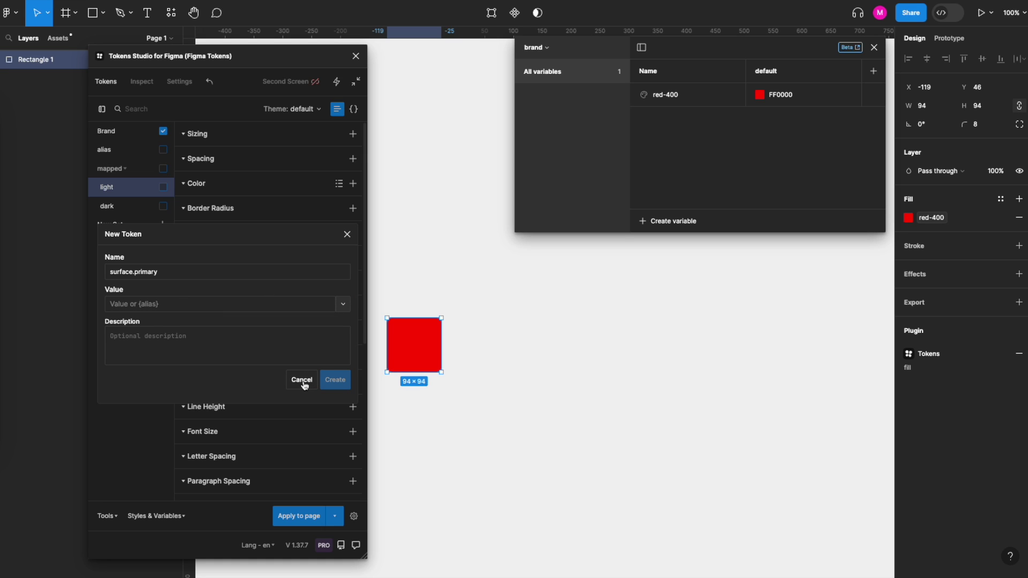
left_click(294, 384)
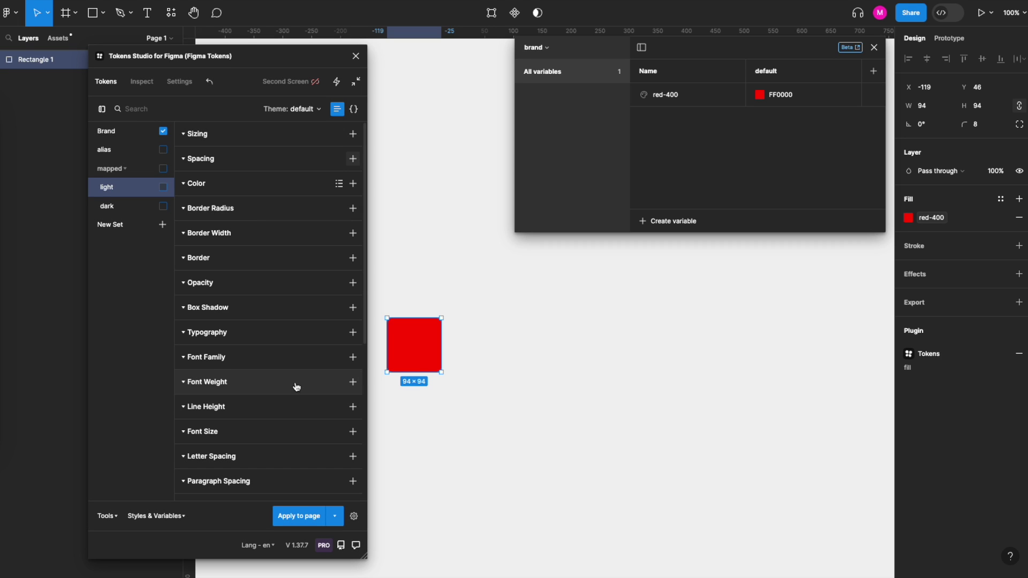
Step: Turn on the alias, mapped, light and dark token sets
left_click(163, 149)
left_click(163, 168)
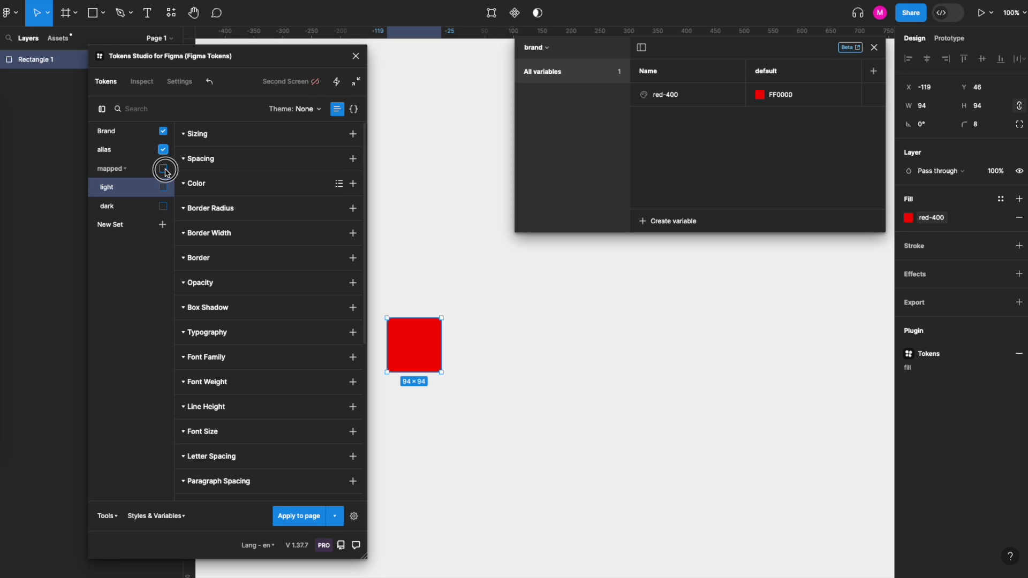
left_click(163, 187)
left_click(163, 205)
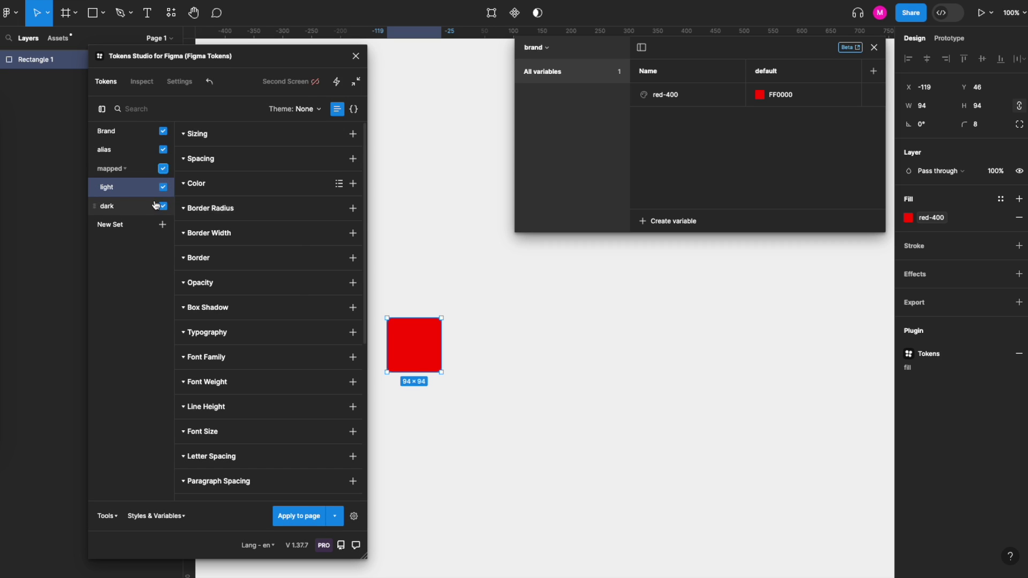
Step: Add a surface.primary colour token to the light set referencing {primary}
left_click(352, 183)
type("s")
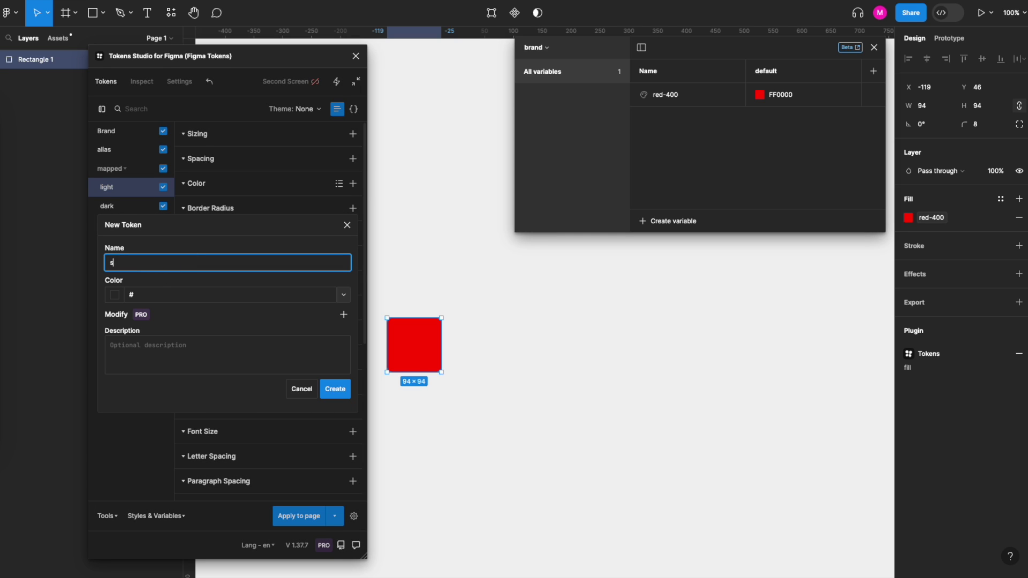
type("urface.primary")
left_click(341, 296)
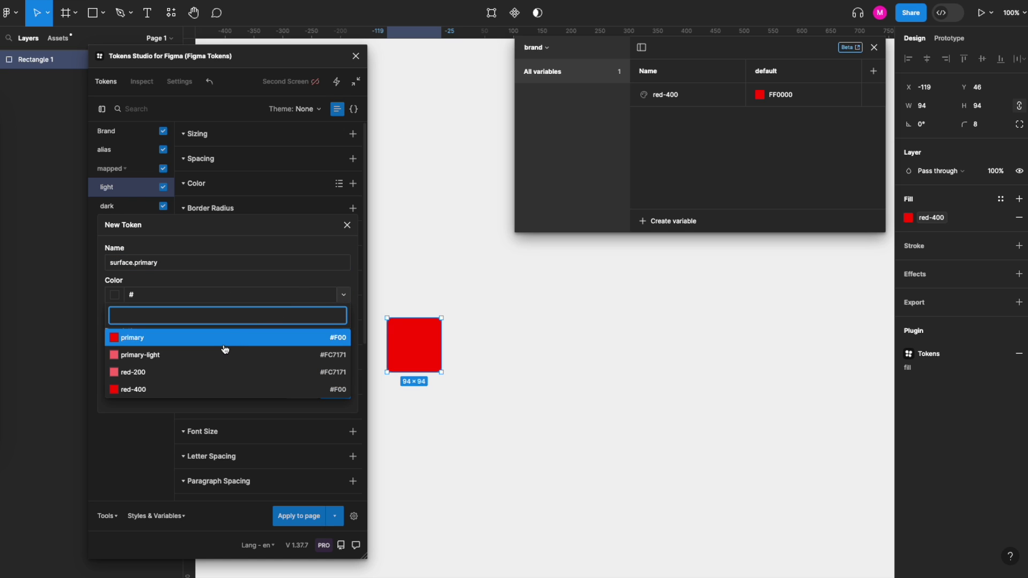
left_click(213, 342)
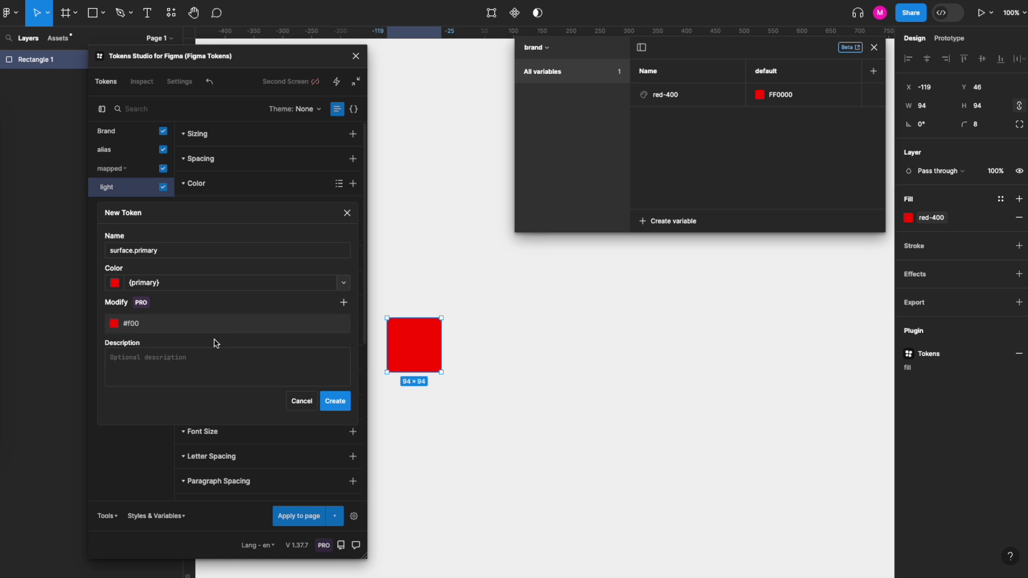
left_click(335, 402)
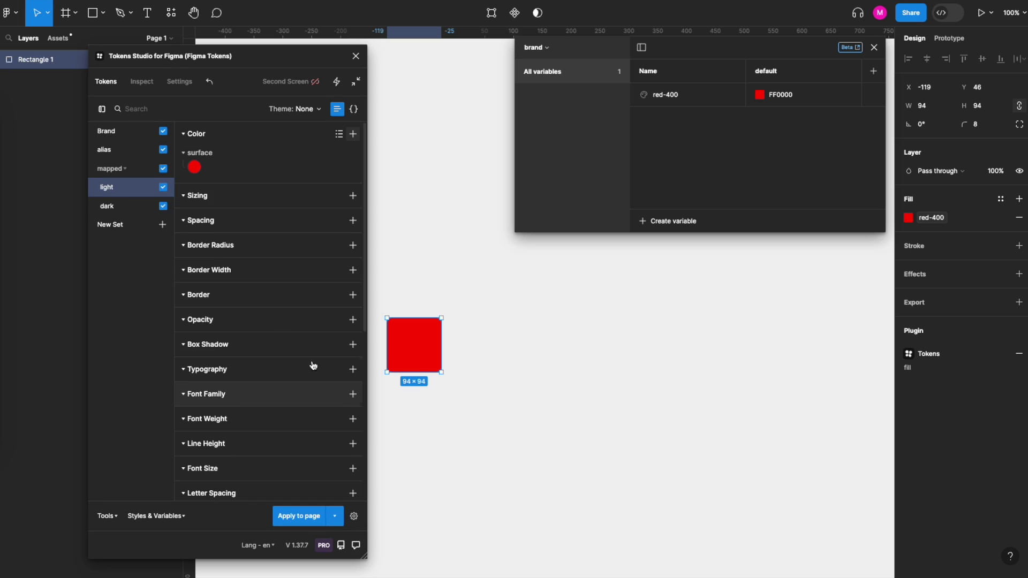
Step: Browse the tokens of the alias and Brand sets
mouse_move(194, 173)
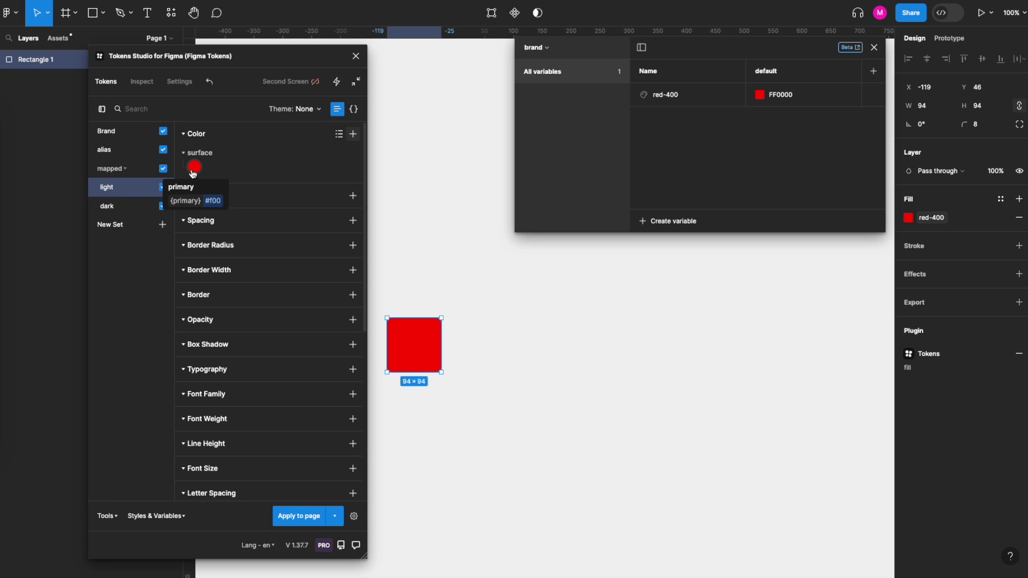
left_click(120, 153)
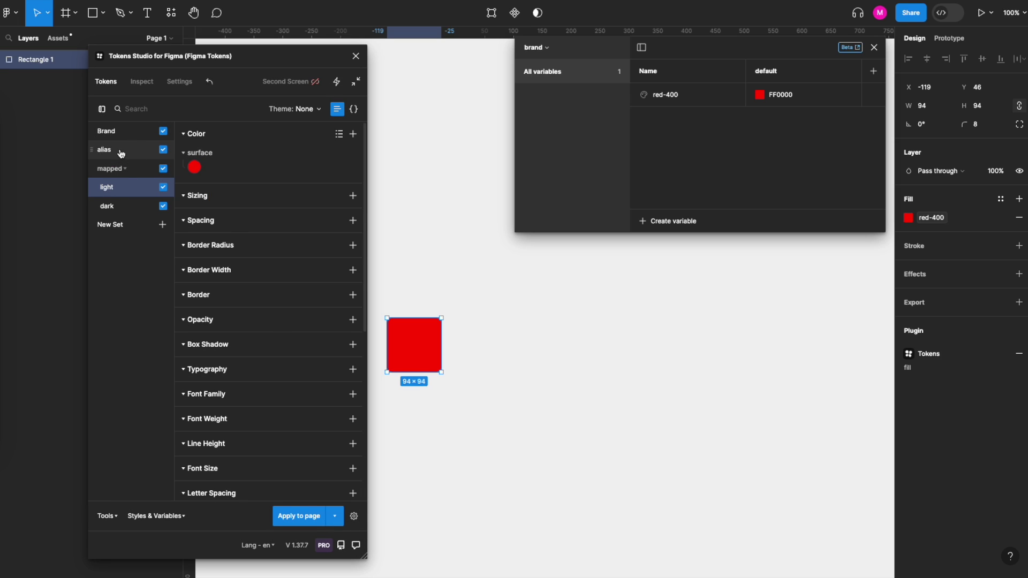
left_click(119, 133)
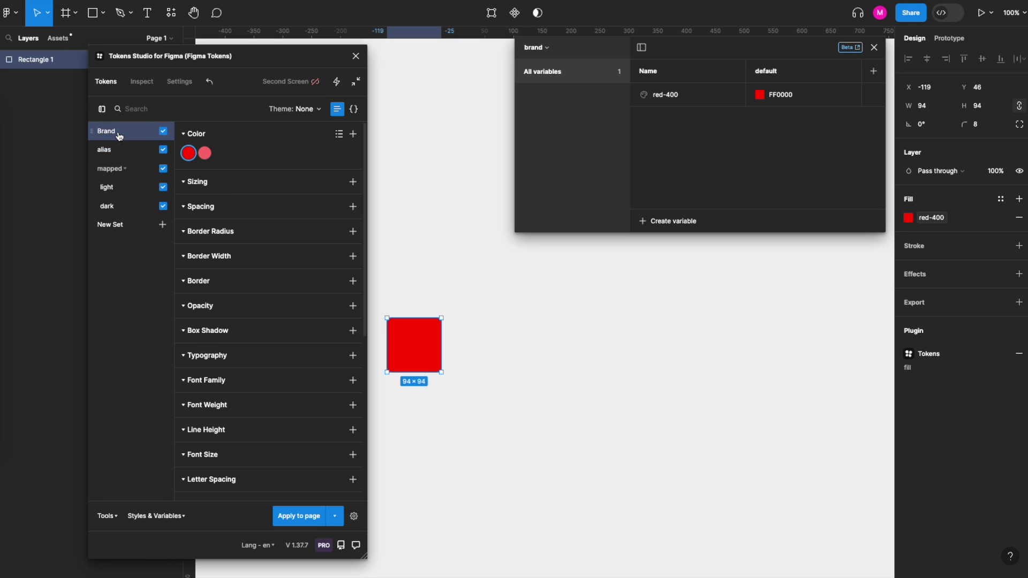
Step: Add a surface.primary colour token to the dark set referencing {primary-light}
left_click(124, 187)
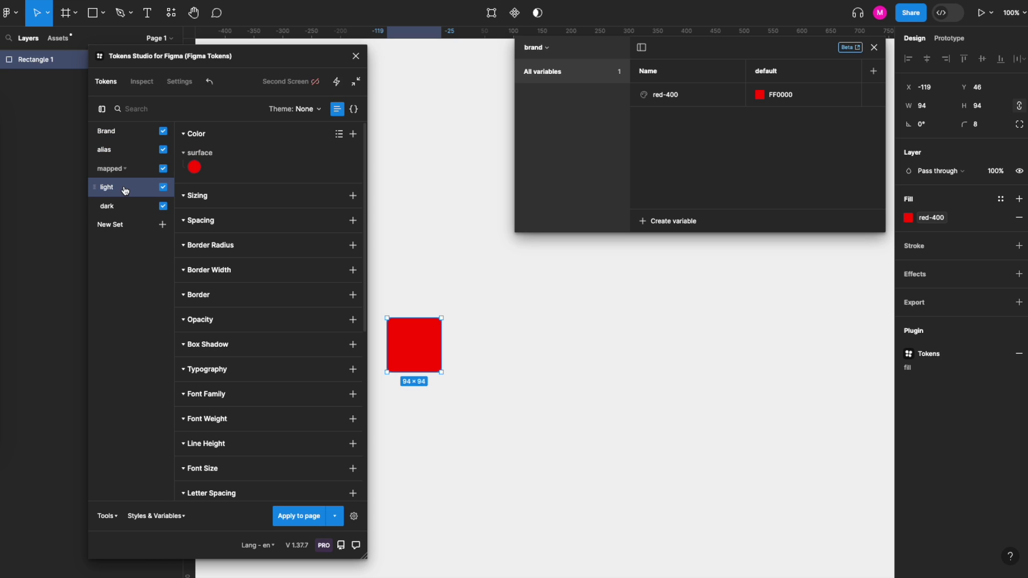
left_click(122, 207)
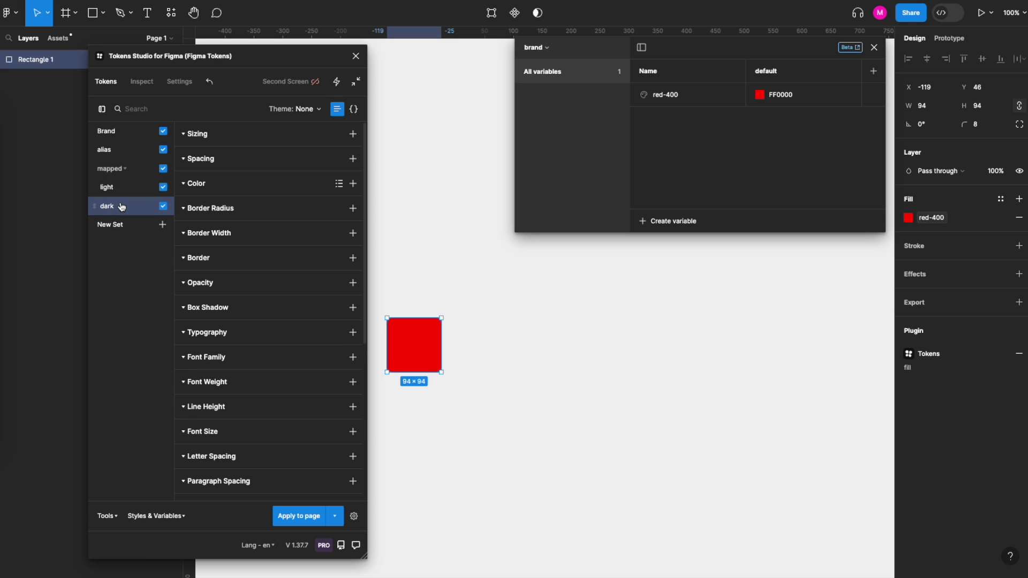
left_click(353, 159)
left_click(262, 184)
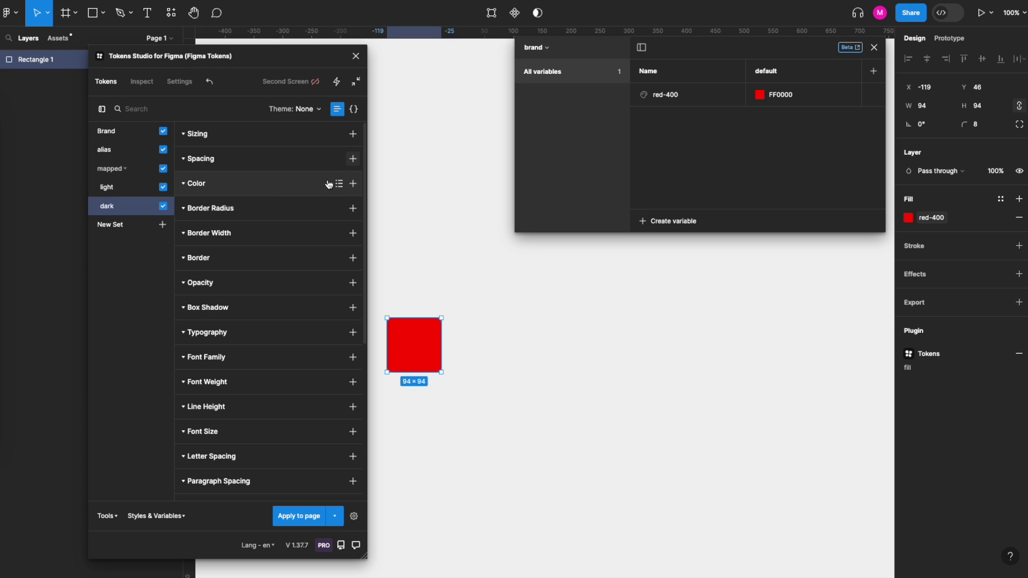
left_click(353, 183)
type("sur")
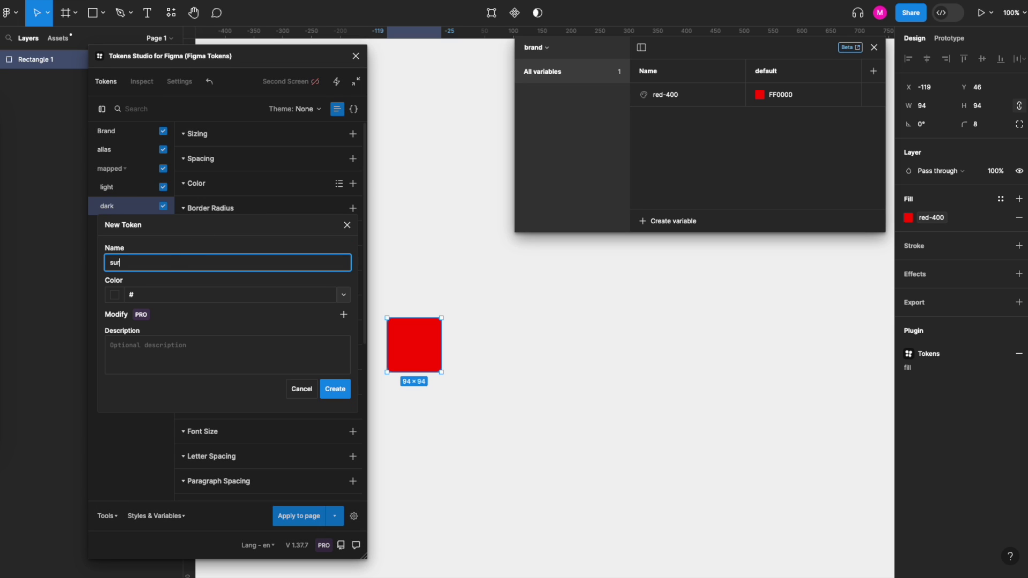
type("face.primary")
left_click(344, 294)
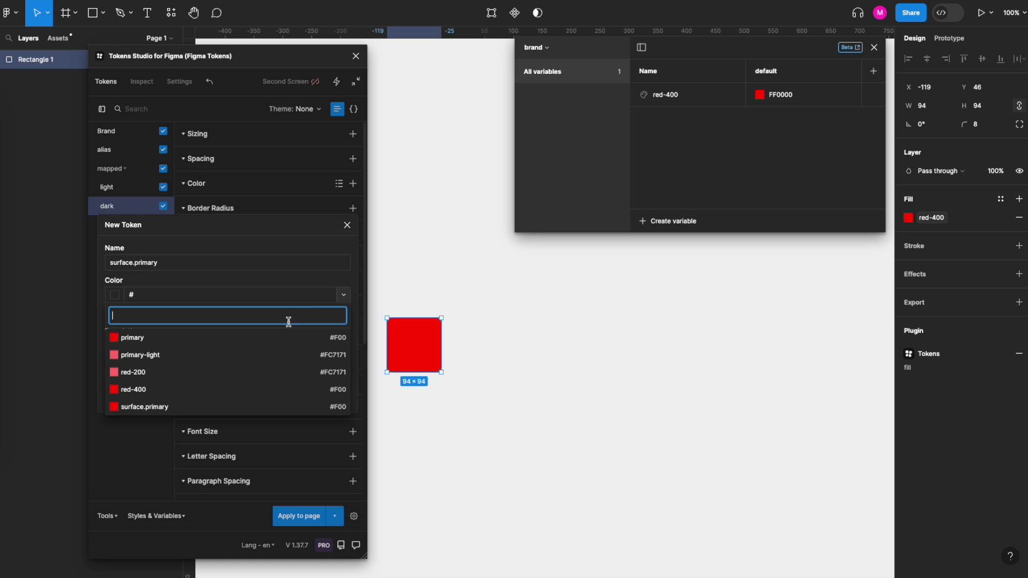
left_click(203, 356)
left_click(324, 400)
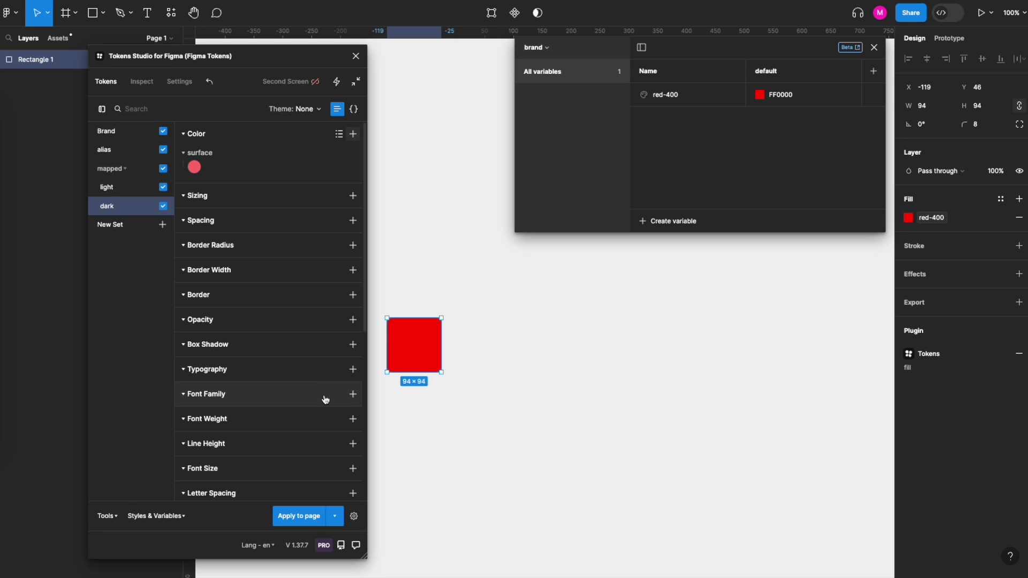
Step: Compare the light and dark sets' surface tokens, ending on the light set
left_click(110, 189)
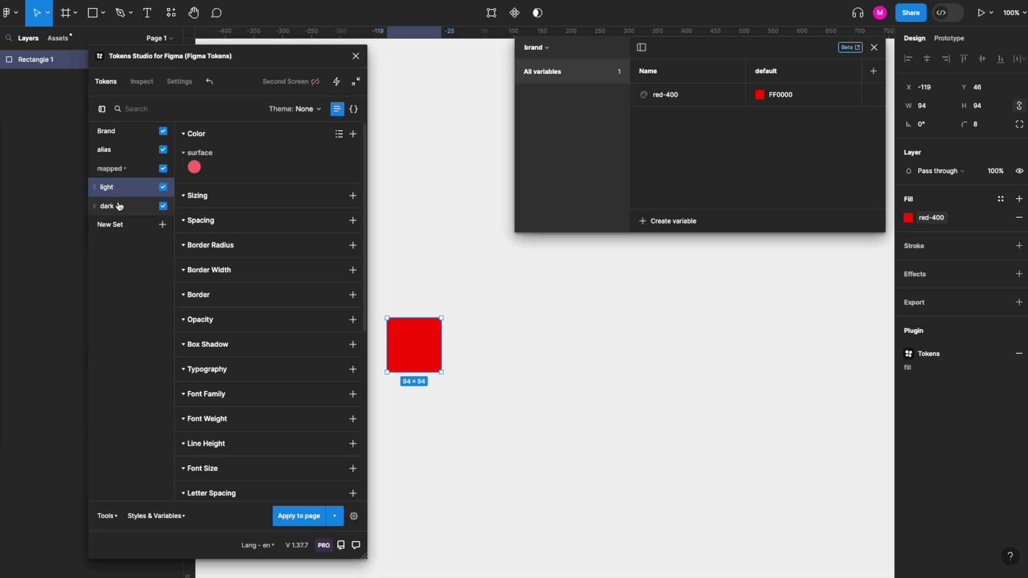
left_click(120, 206)
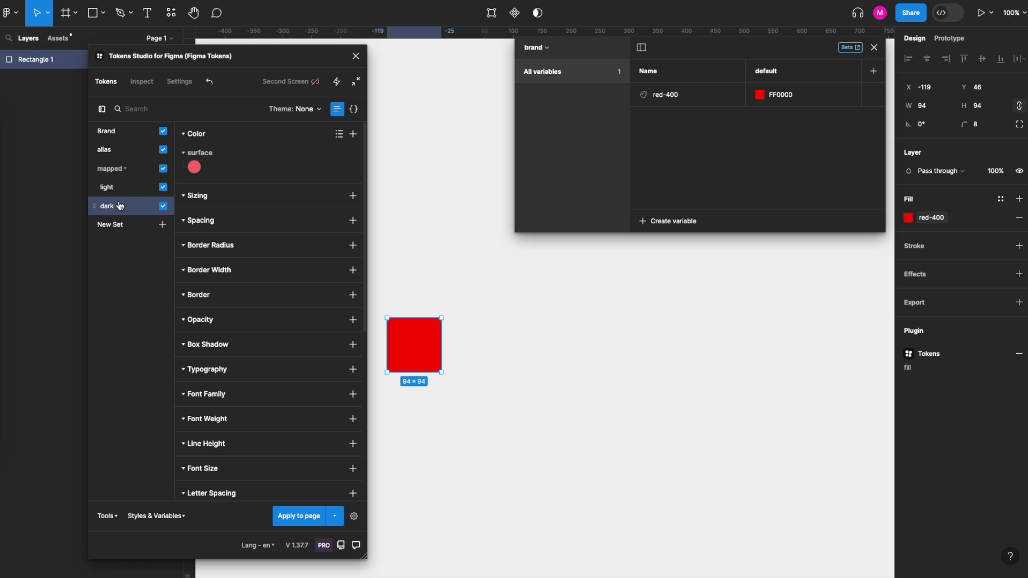
left_click(113, 187)
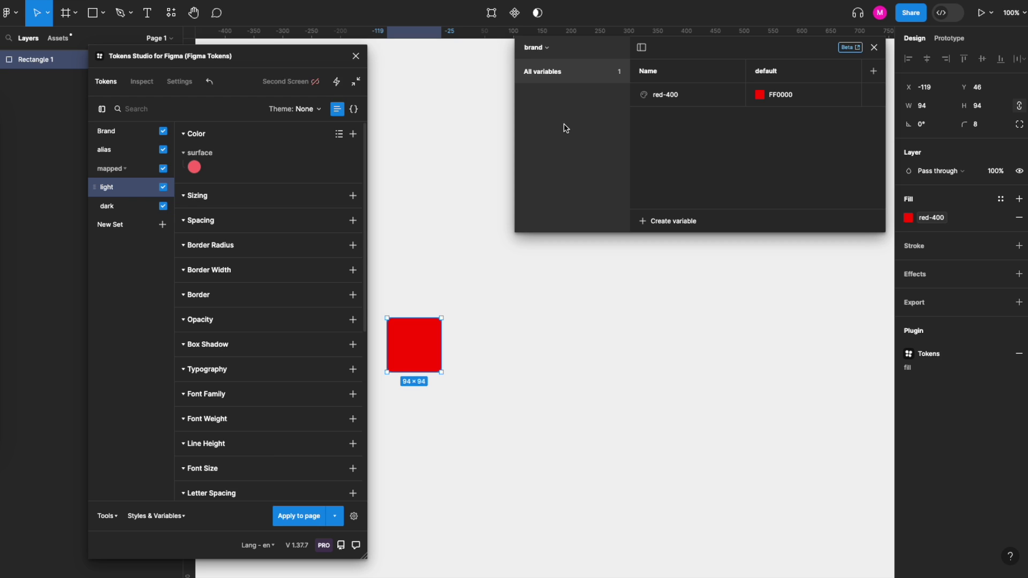
left_click(316, 111)
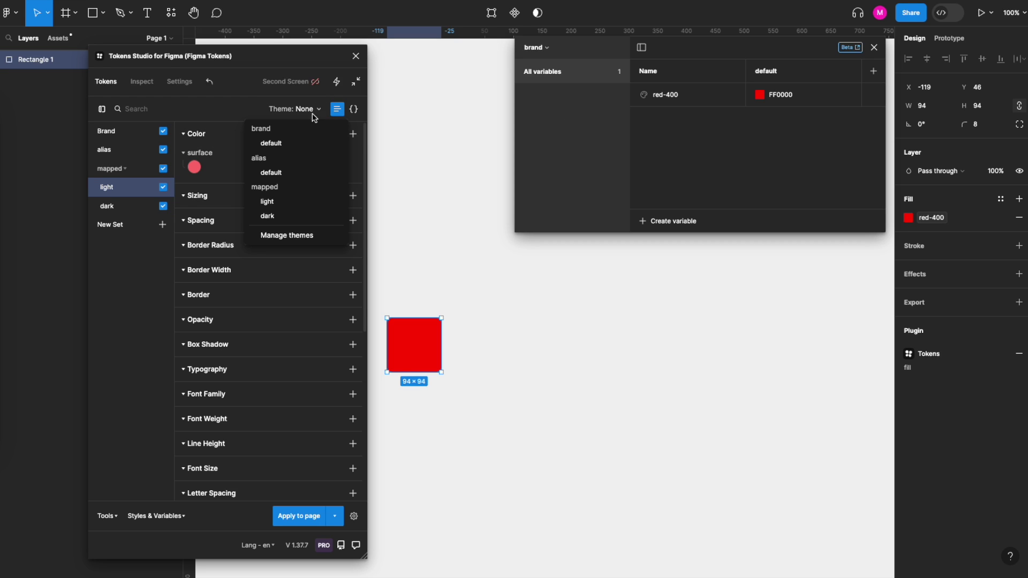
Step: In Manage themes, delete and confirm the alias/default, mapped/light and mapped/dark themes
left_click(298, 240)
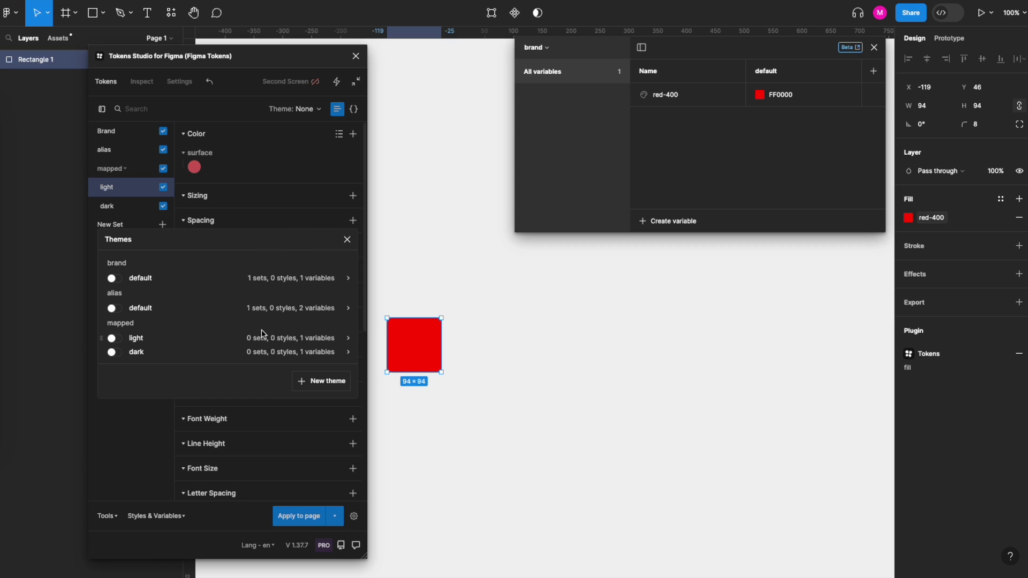
left_click(349, 308)
left_click(120, 382)
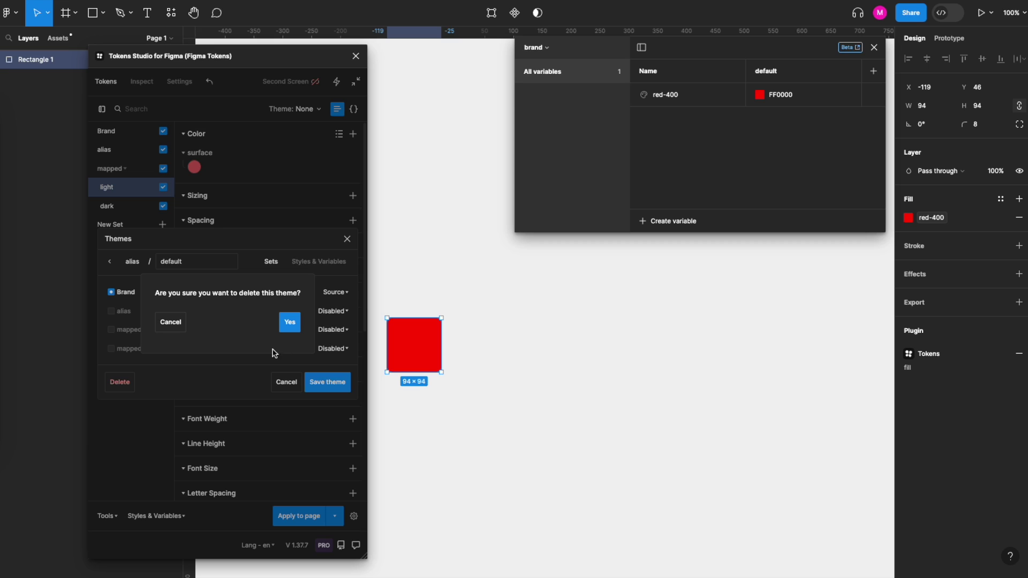
left_click(289, 327)
left_click(346, 324)
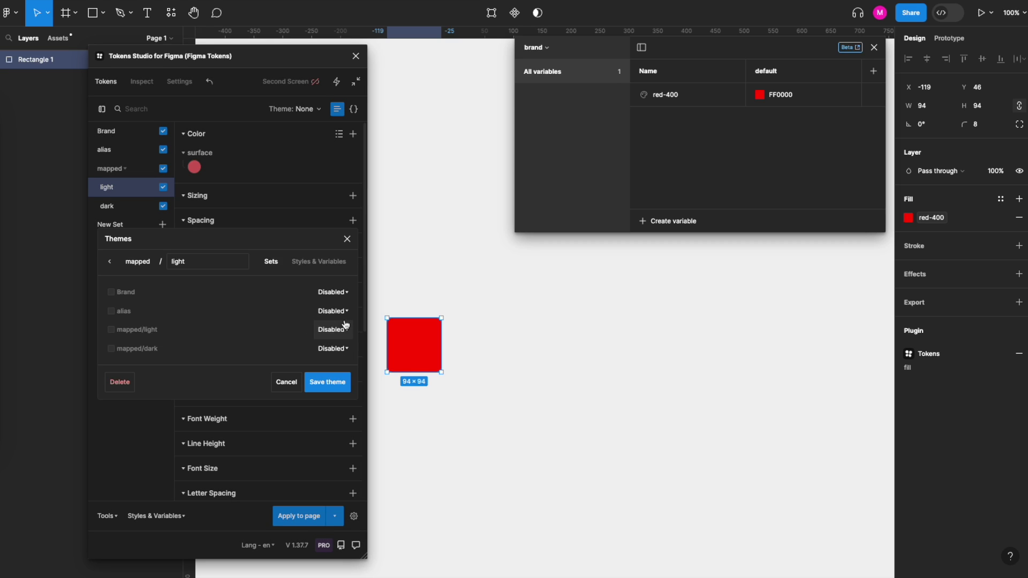
left_click(116, 383)
left_click(289, 321)
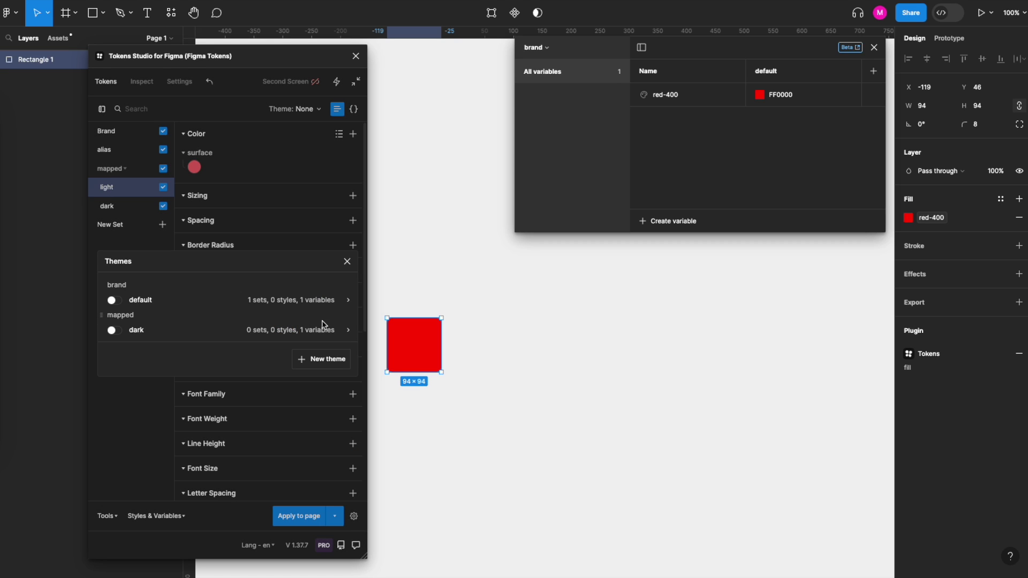
left_click(348, 328)
left_click(122, 377)
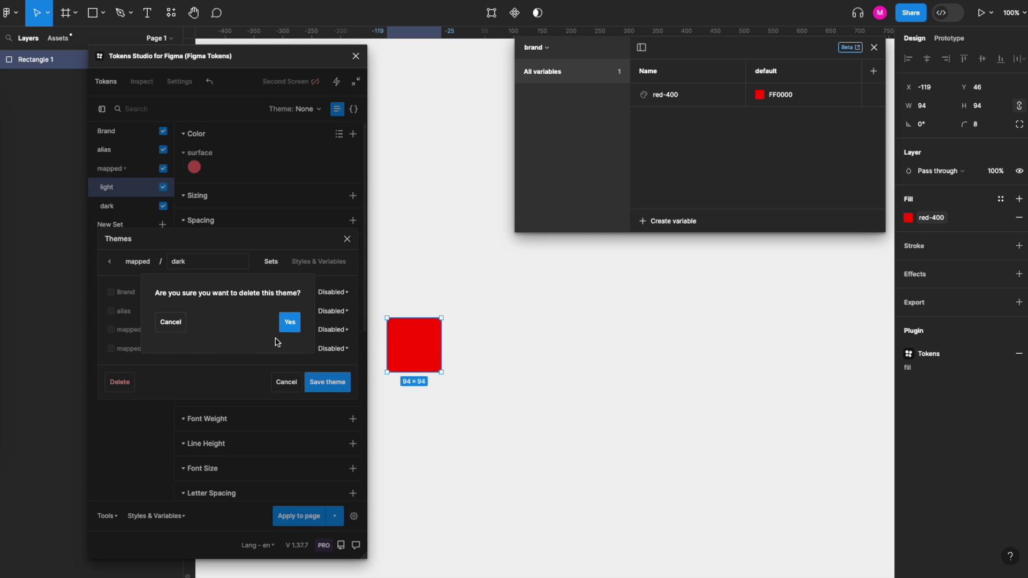
left_click(291, 323)
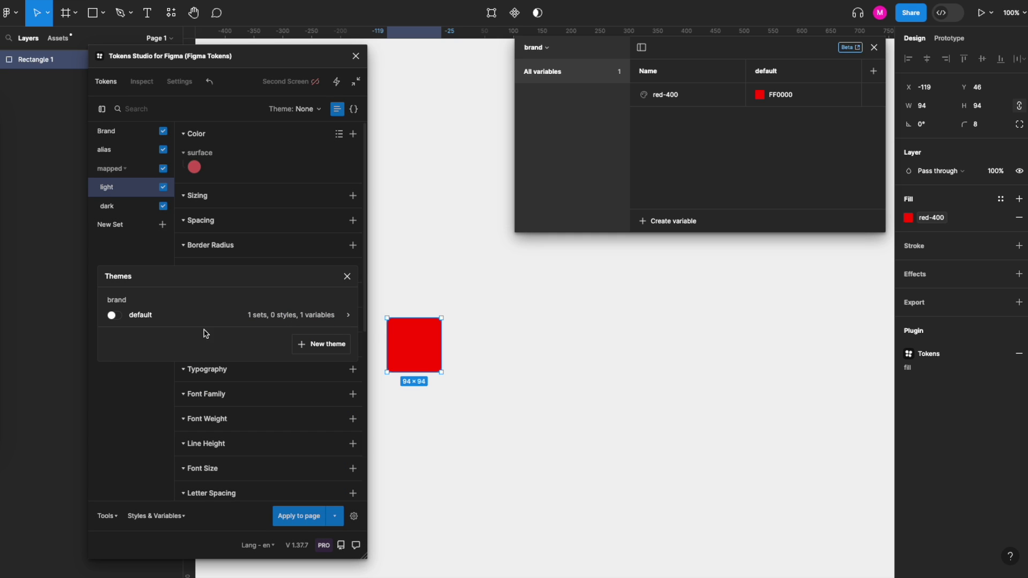
Step: Save 'theme 1' in a new alias group, mapped/light and mapped/dark excluded, Brand as Source
left_click(318, 349)
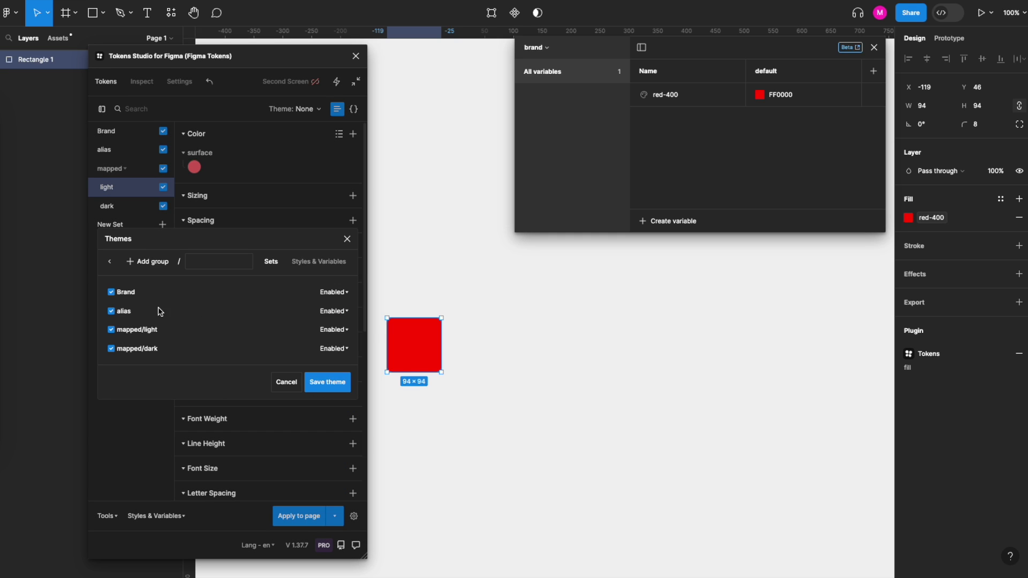
left_click(138, 266)
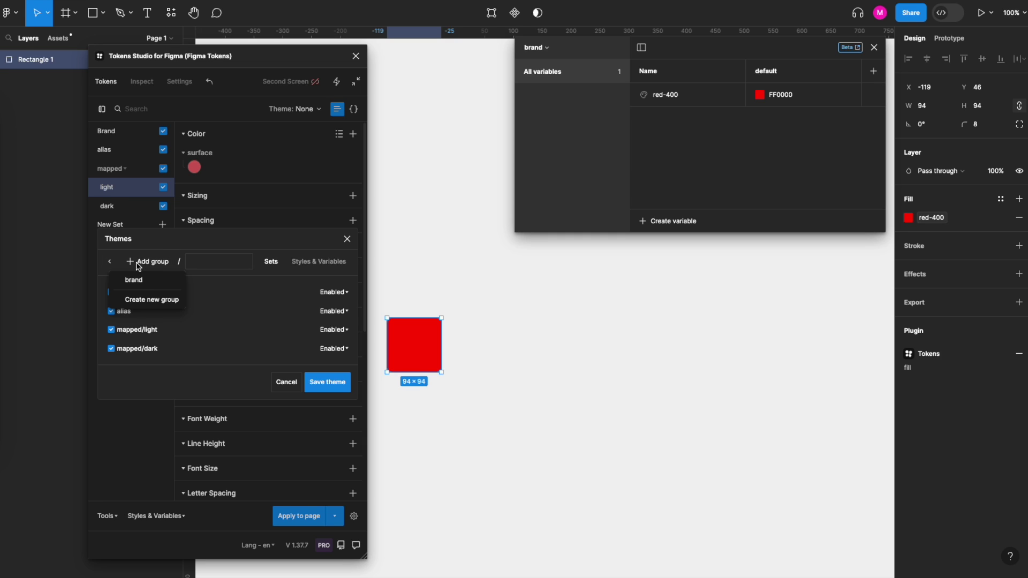
left_click(155, 300)
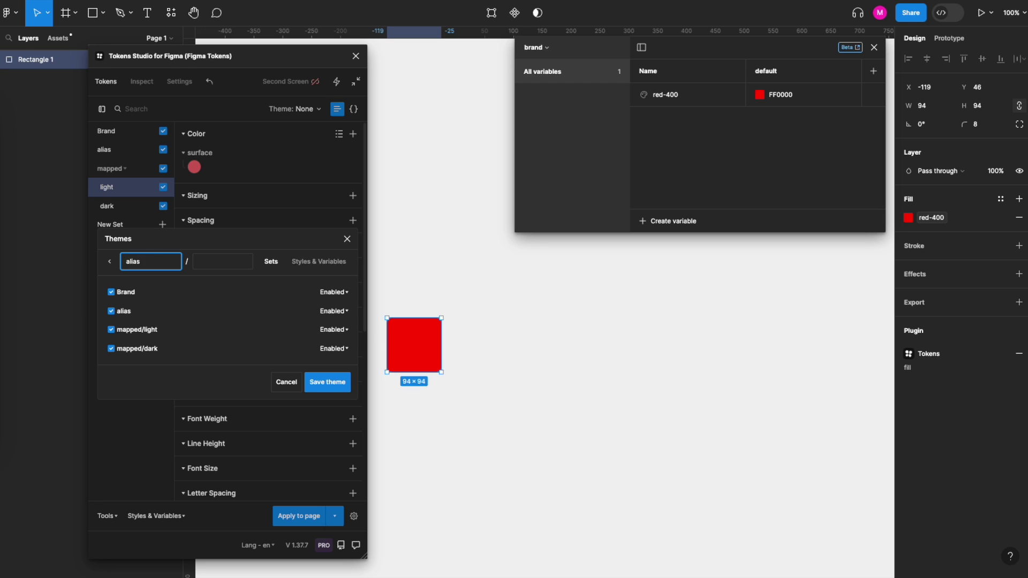
left_click(206, 261)
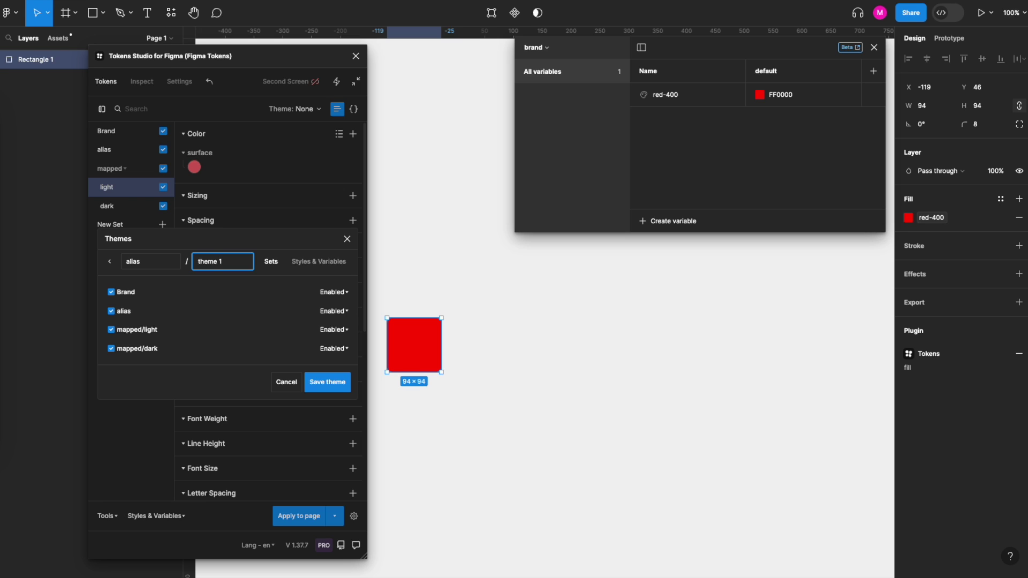
left_click(111, 348)
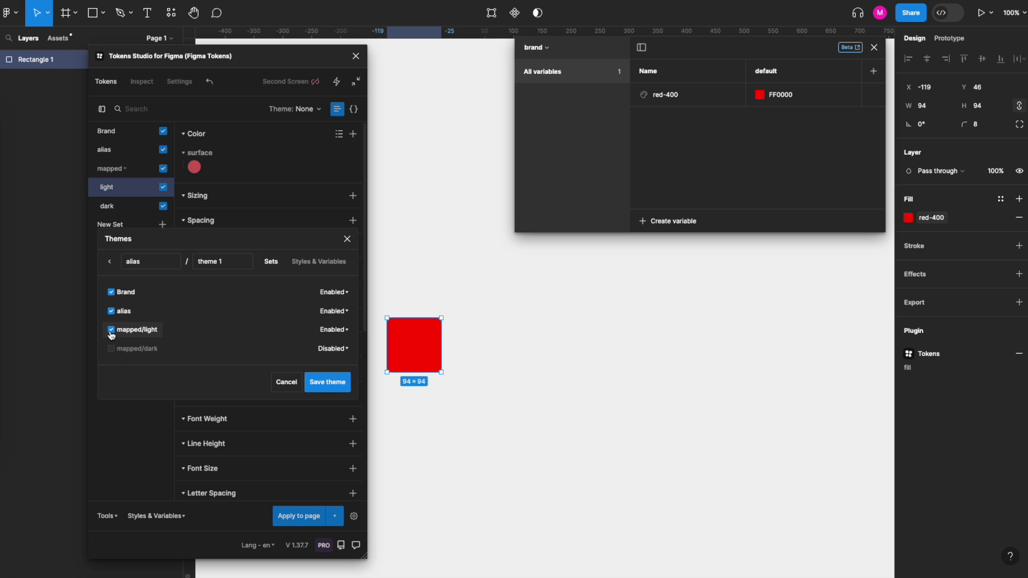
left_click(111, 331)
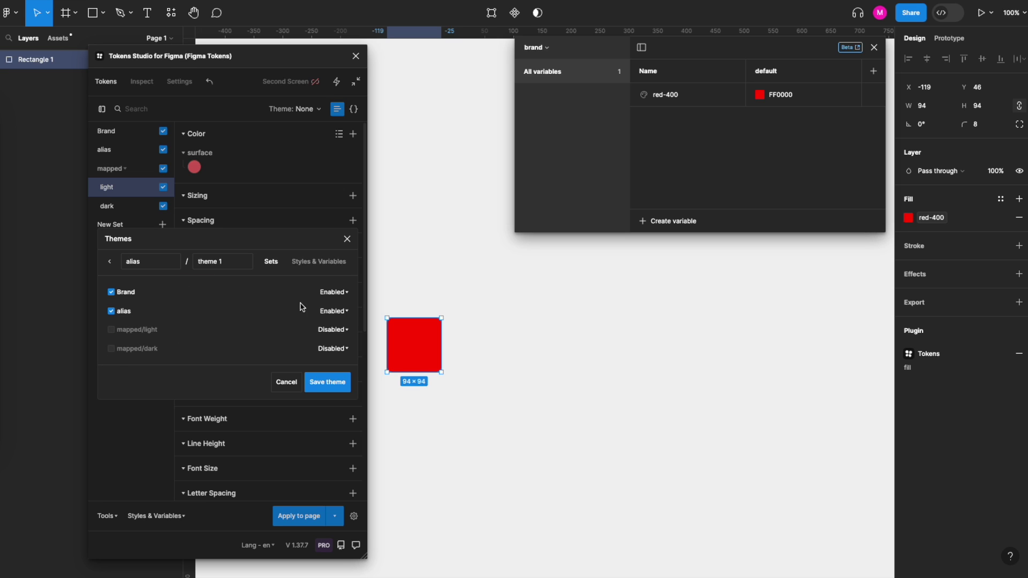
left_click(333, 292)
left_click(314, 322)
left_click(323, 390)
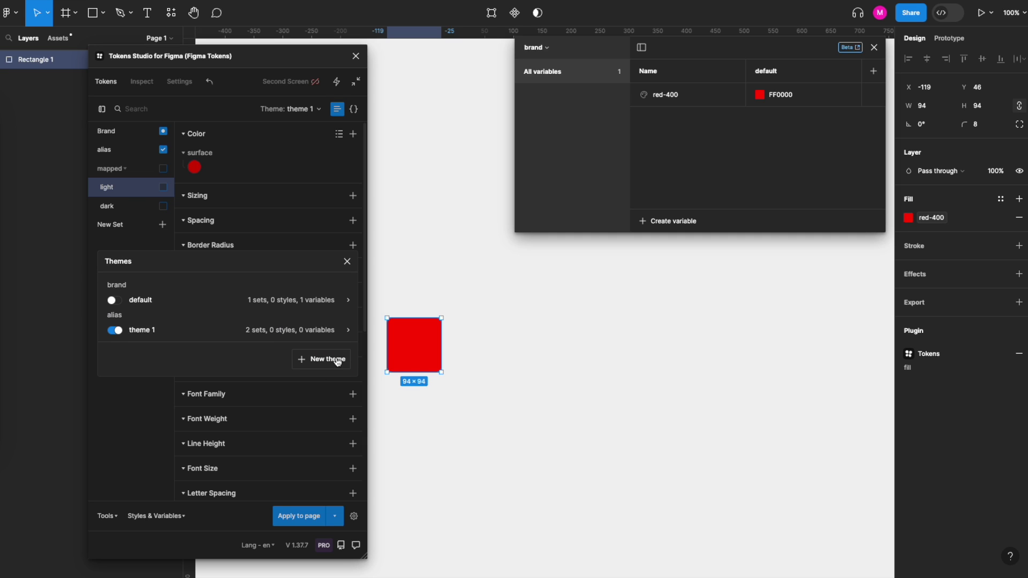
Step: Save a mapped/light theme with mapped/light enabled and Brand and alias as sources
left_click(338, 363)
left_click(152, 262)
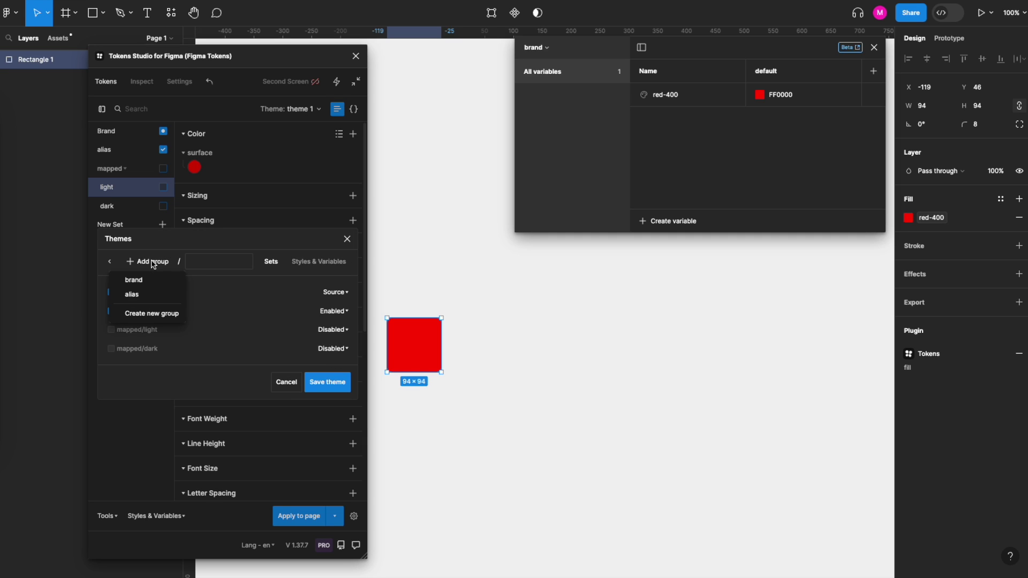
left_click(151, 313)
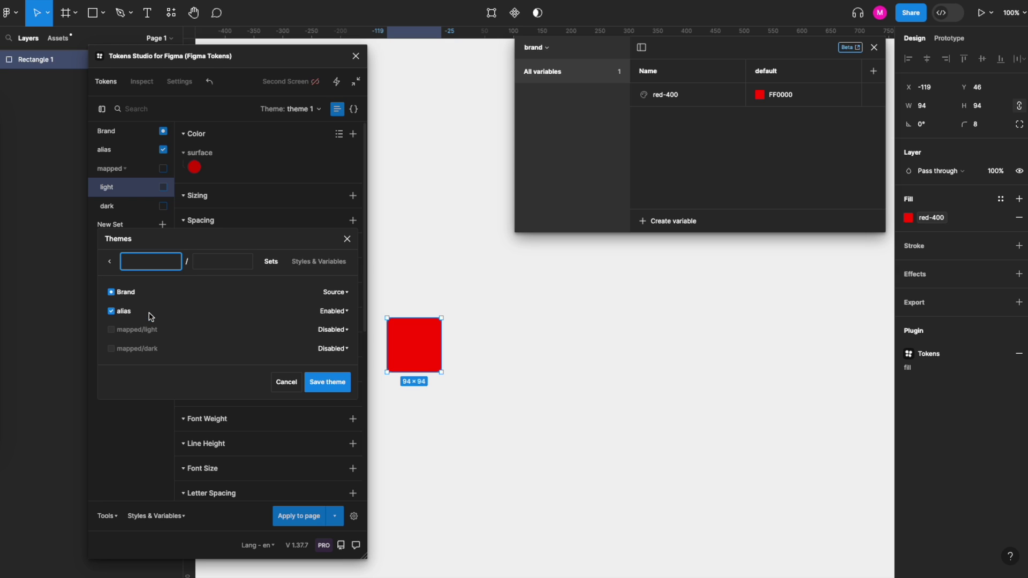
type("mapped")
left_click(211, 266)
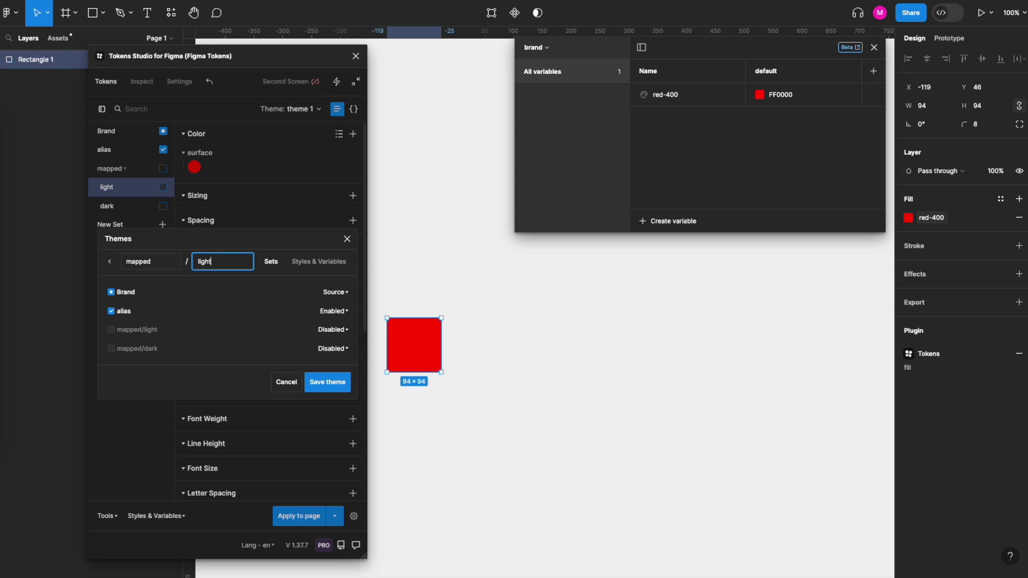
left_click(148, 332)
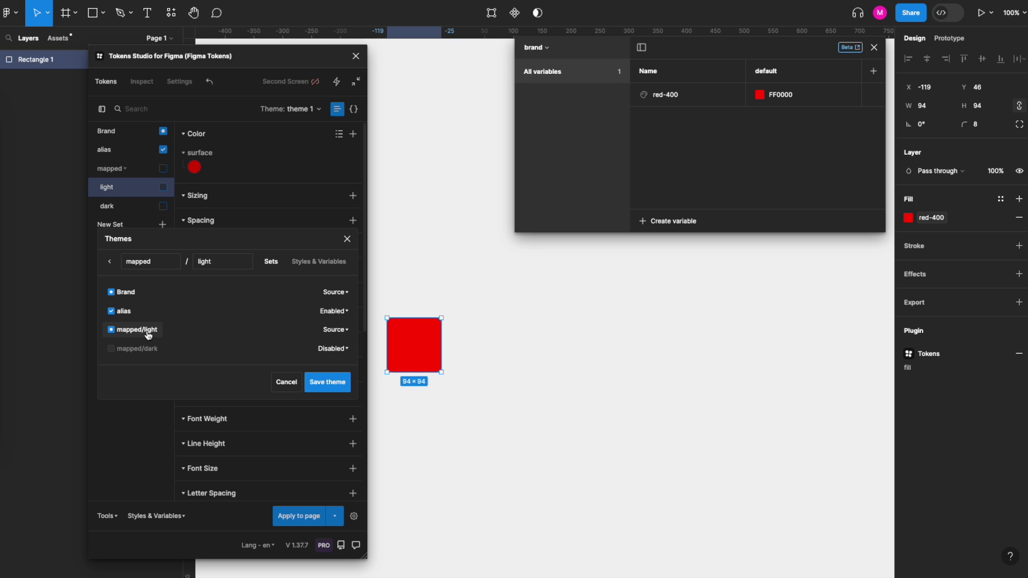
left_click(113, 333)
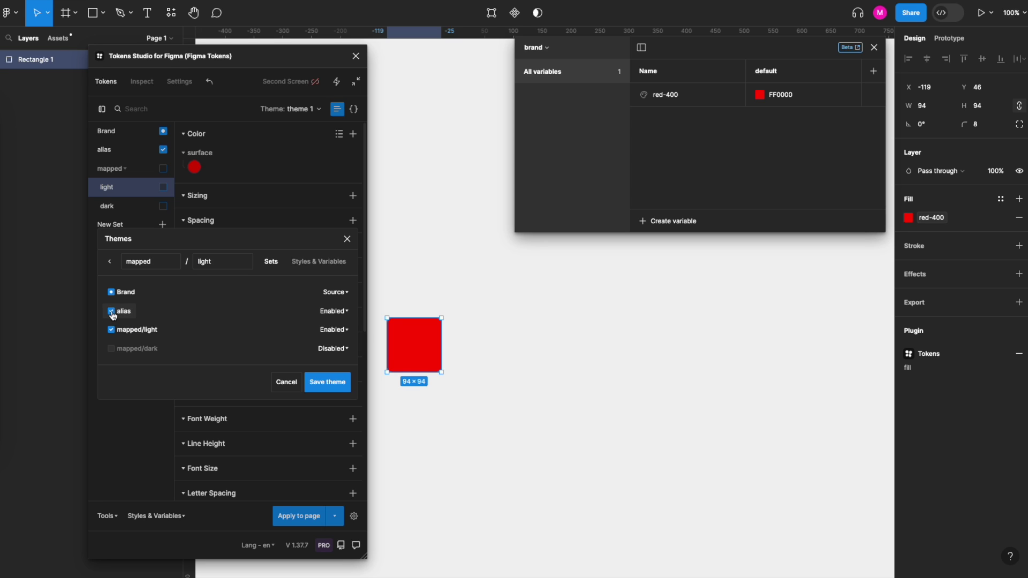
left_click(111, 312)
left_click(112, 311)
left_click(329, 383)
Step: Save a mapped/dark theme with mapped/dark enabled and mapped/light excluded
left_click(316, 381)
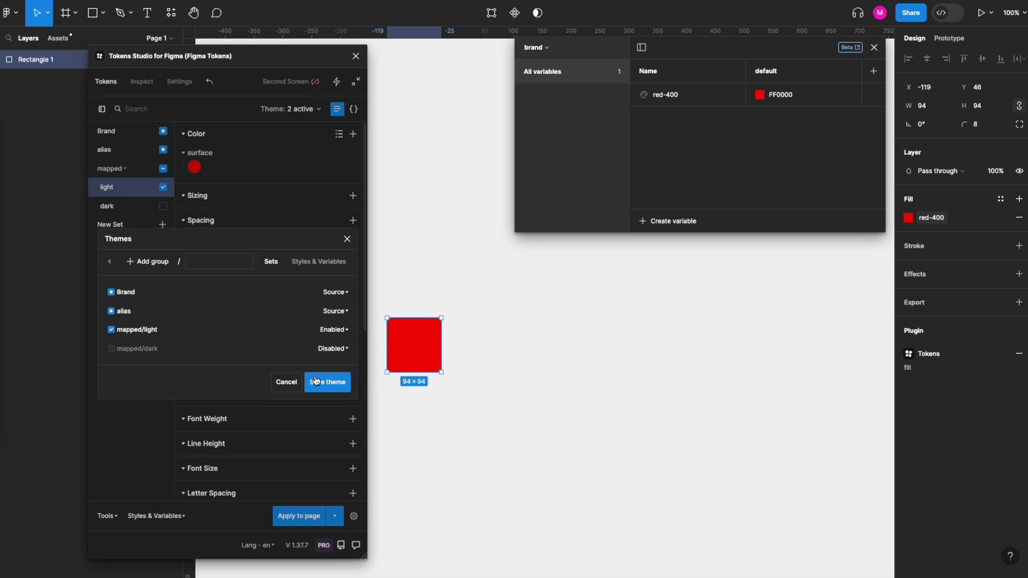
left_click(153, 261)
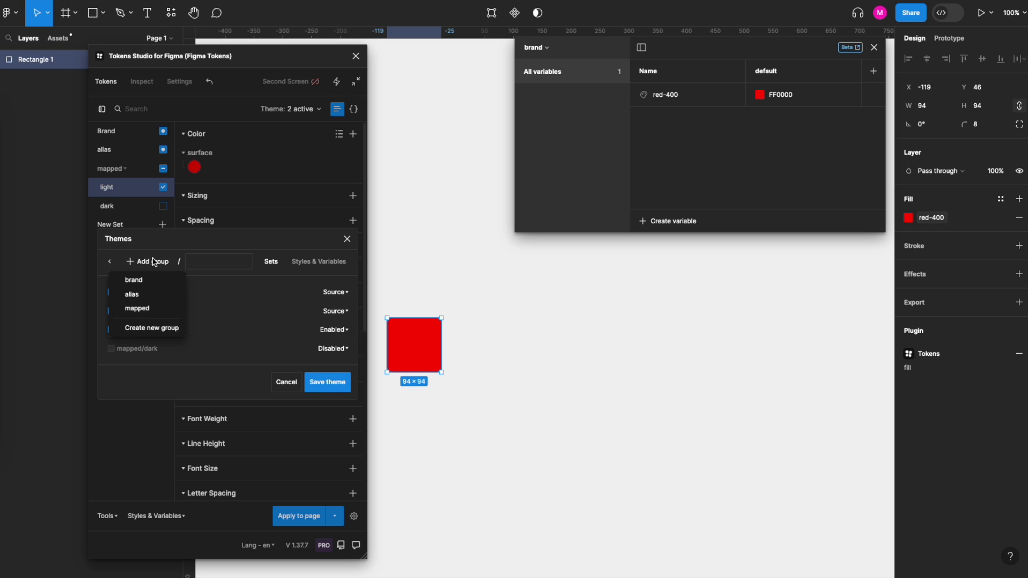
left_click(150, 309)
left_click(206, 262)
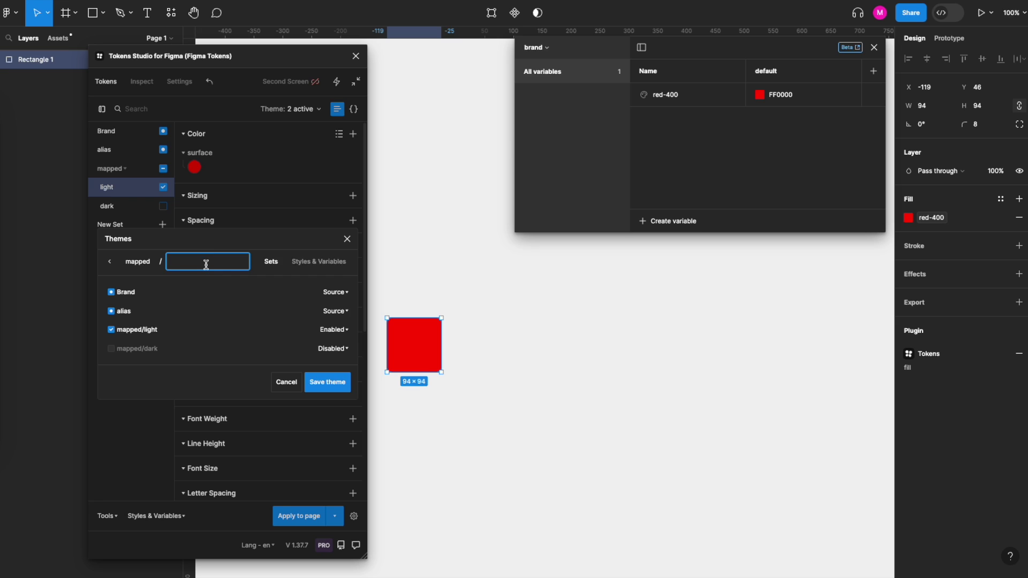
type("dark")
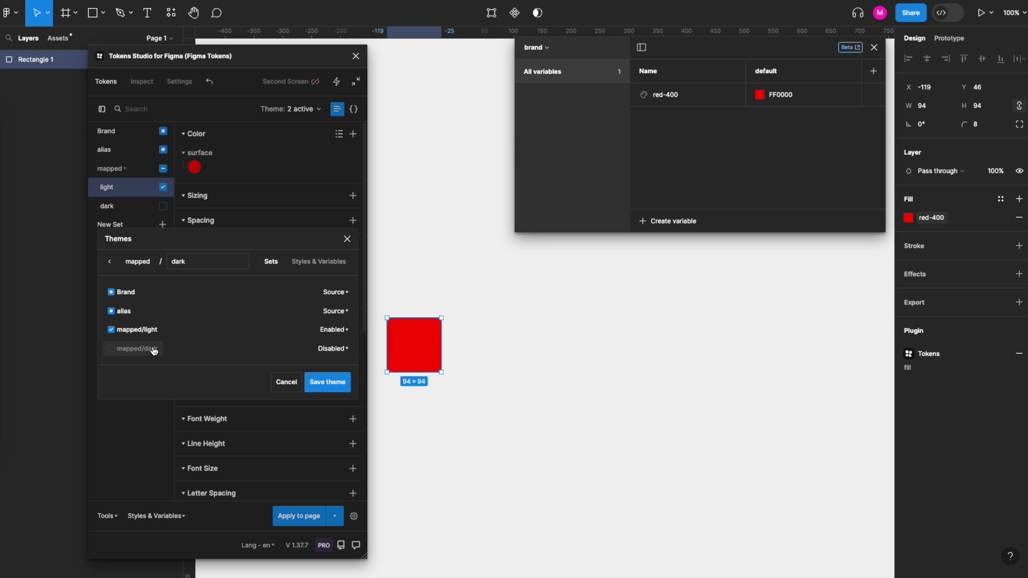
left_click(149, 349)
left_click(112, 335)
left_click(112, 348)
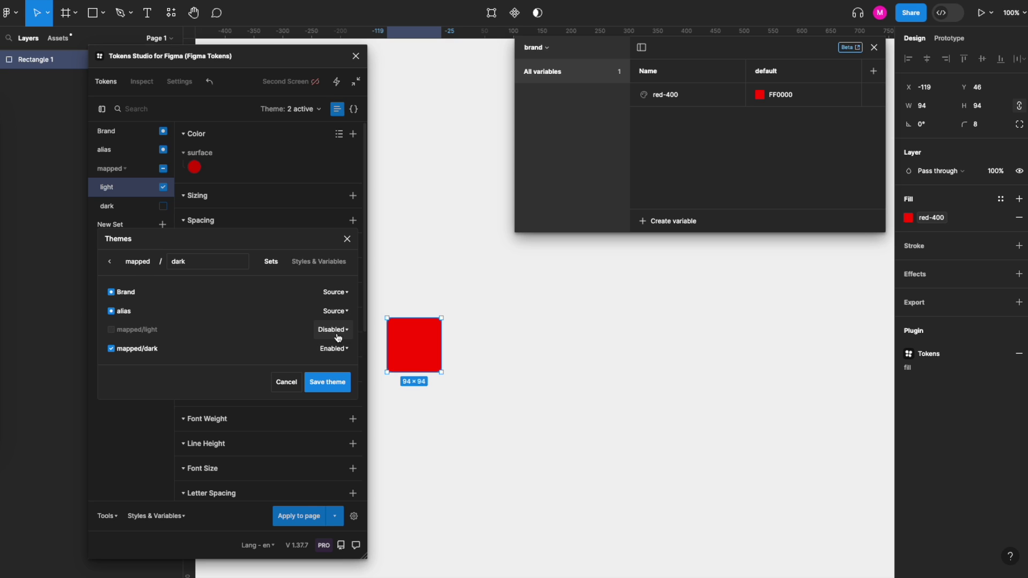
left_click(327, 383)
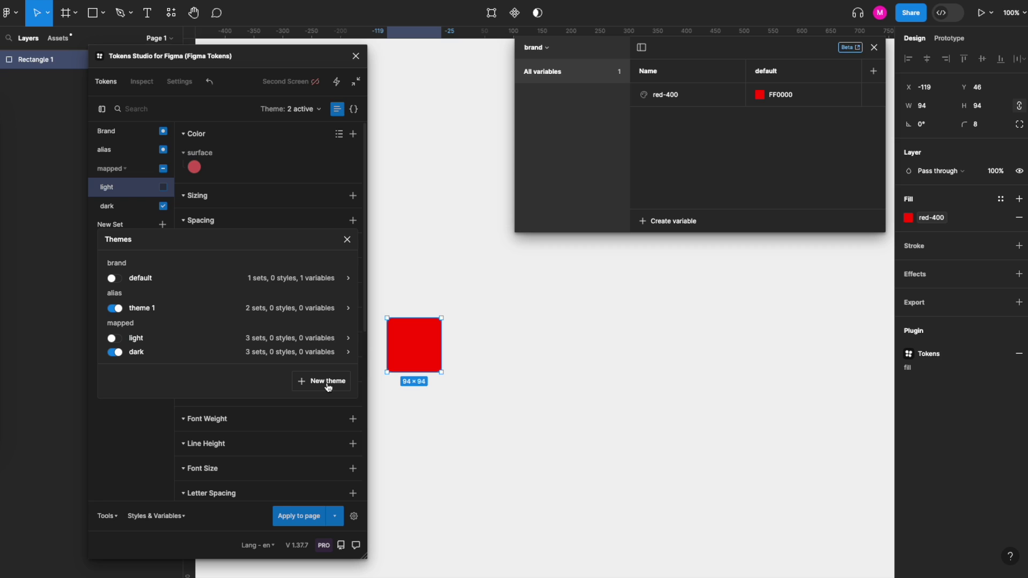
Step: Select the red rectangle, enable the light set and make light the active theme
left_click(347, 239)
left_click(408, 279)
left_click(408, 330)
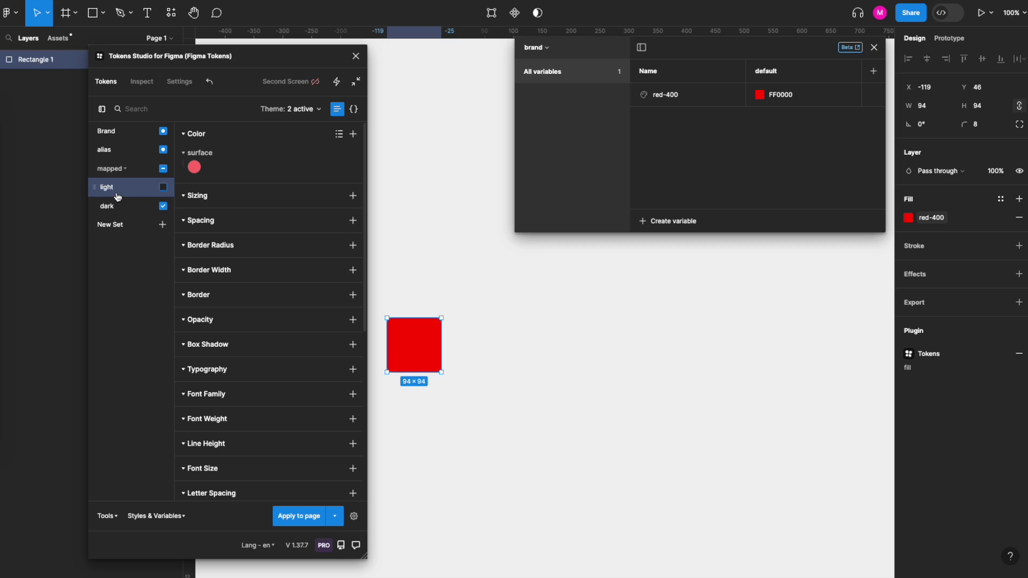
left_click(164, 188)
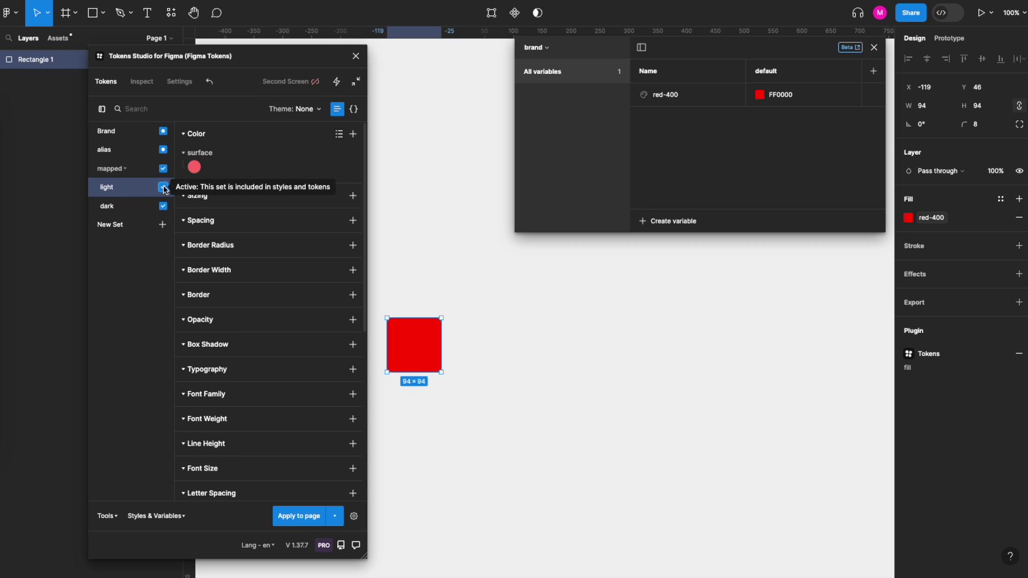
left_click(297, 108)
left_click(284, 201)
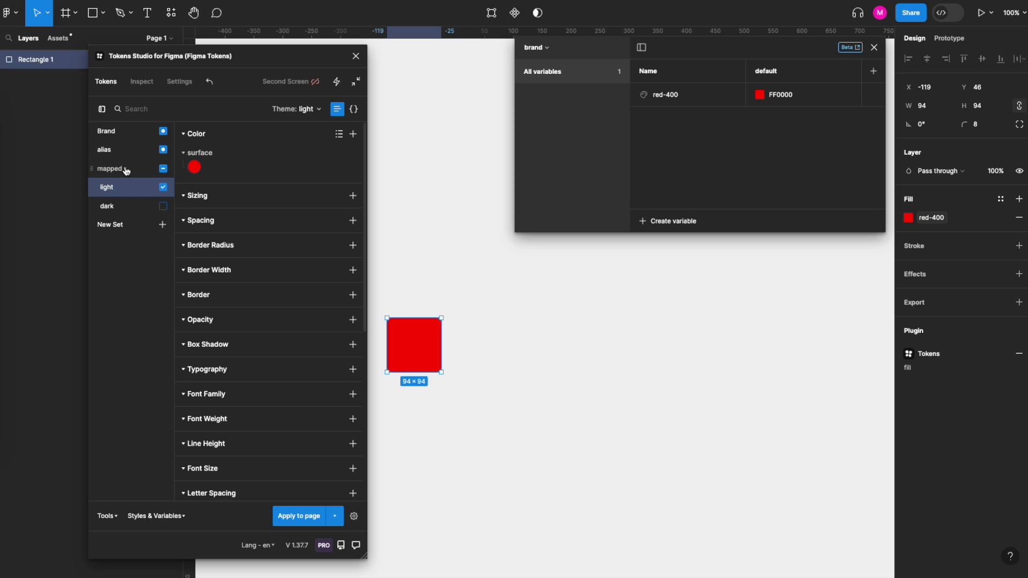
Step: Reapply the surface.primary colour token to the rectangle's fill
mouse_move(194, 167)
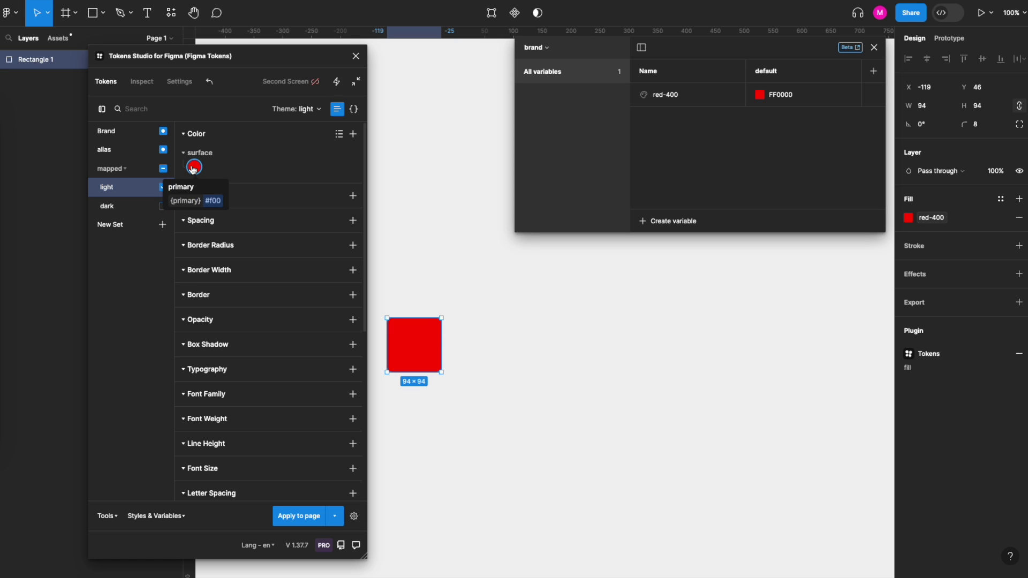
left_click(195, 167)
left_click(194, 167)
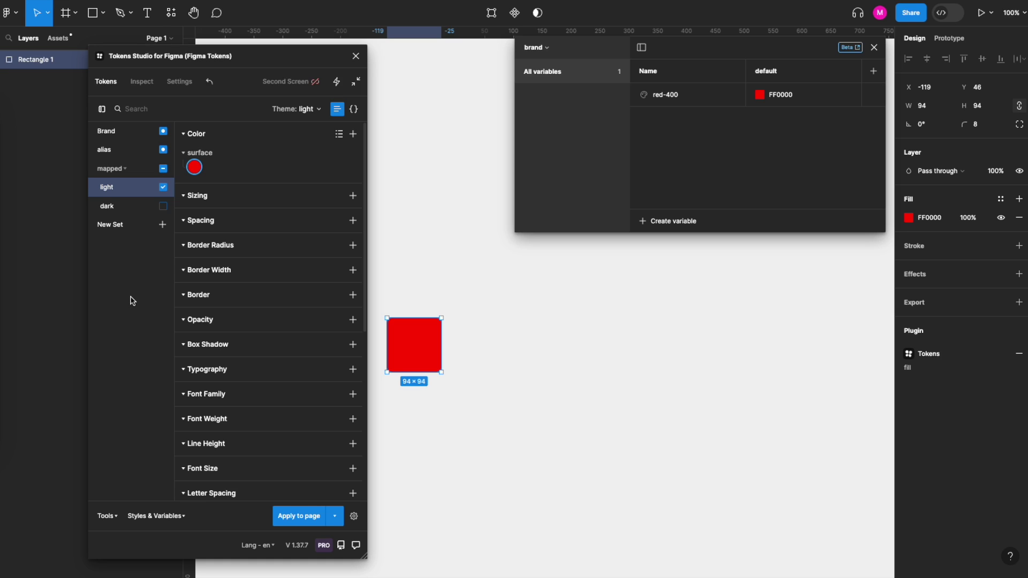
left_click(164, 517)
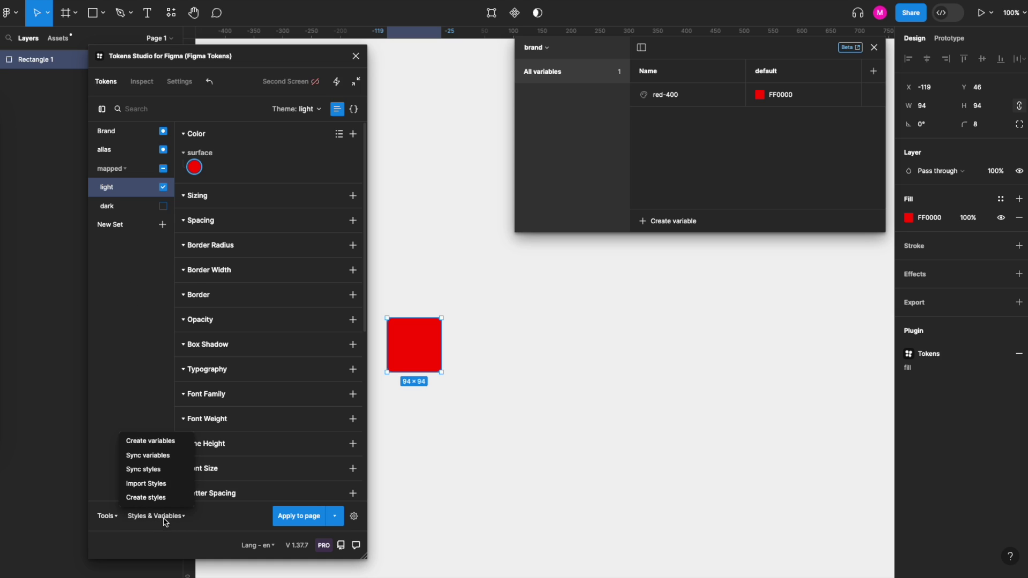
Step: Create Figma variables from the tokens and inspect the alias and mapped collections
left_click(167, 442)
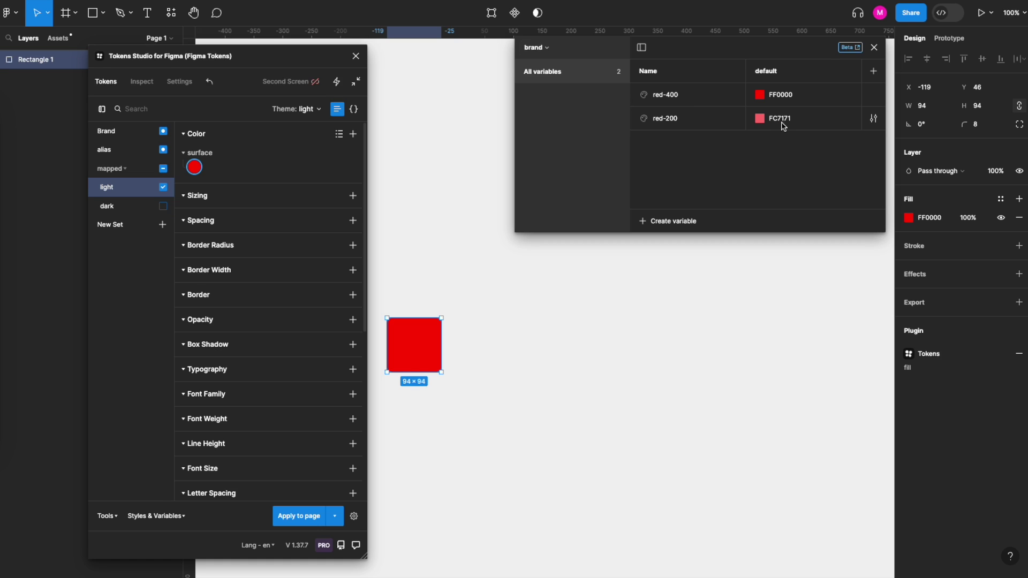
left_click(552, 50)
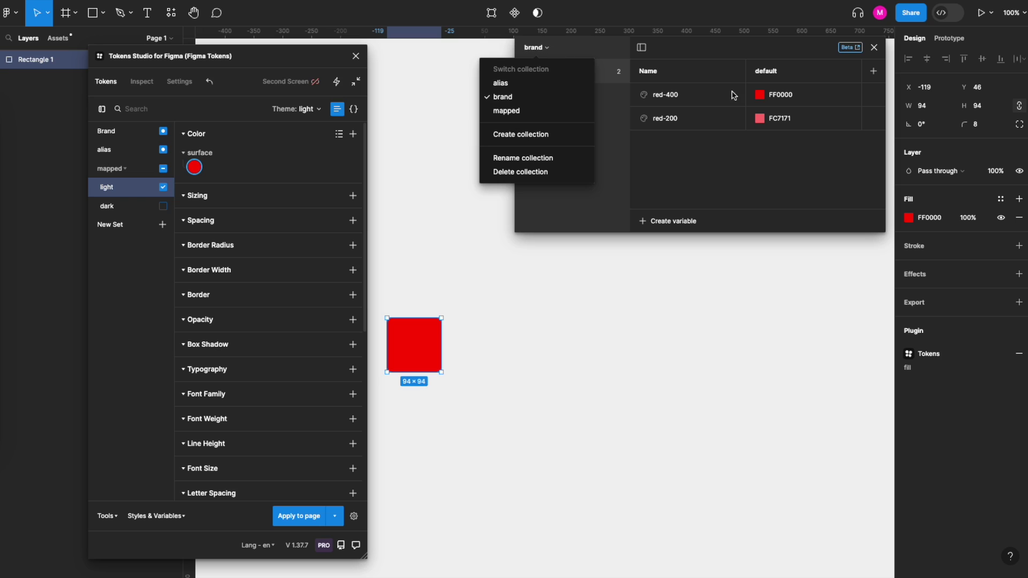
left_click(523, 85)
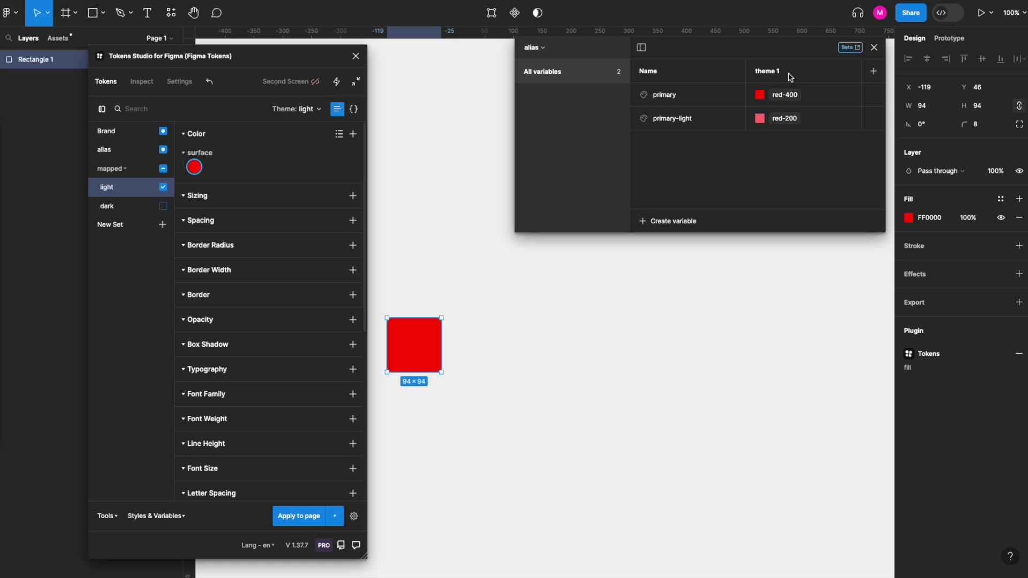
left_click(534, 48)
left_click(529, 106)
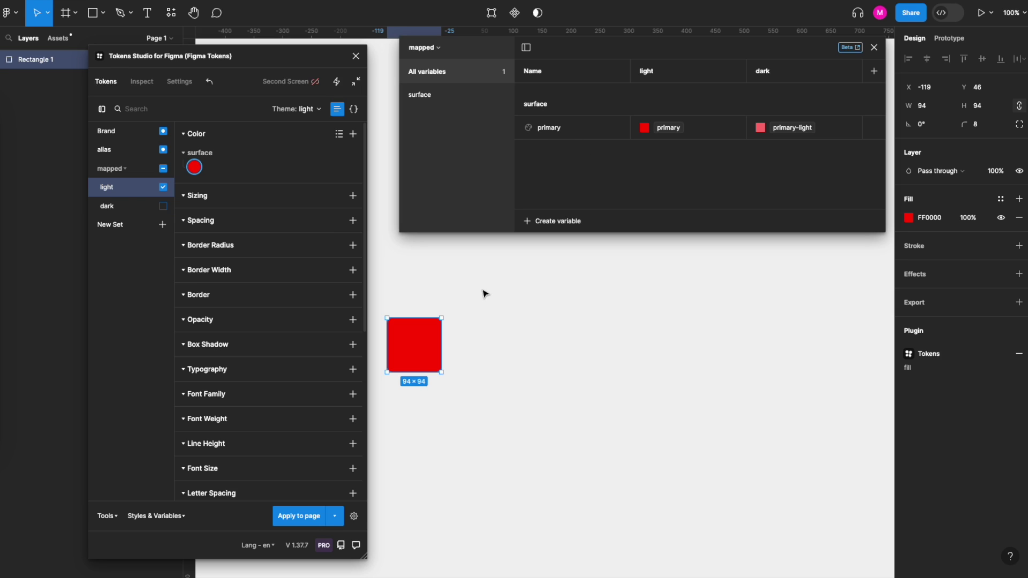
Step: Bind the red rectangle's fill to the surface/primary variable
left_click(485, 323)
left_click(433, 334)
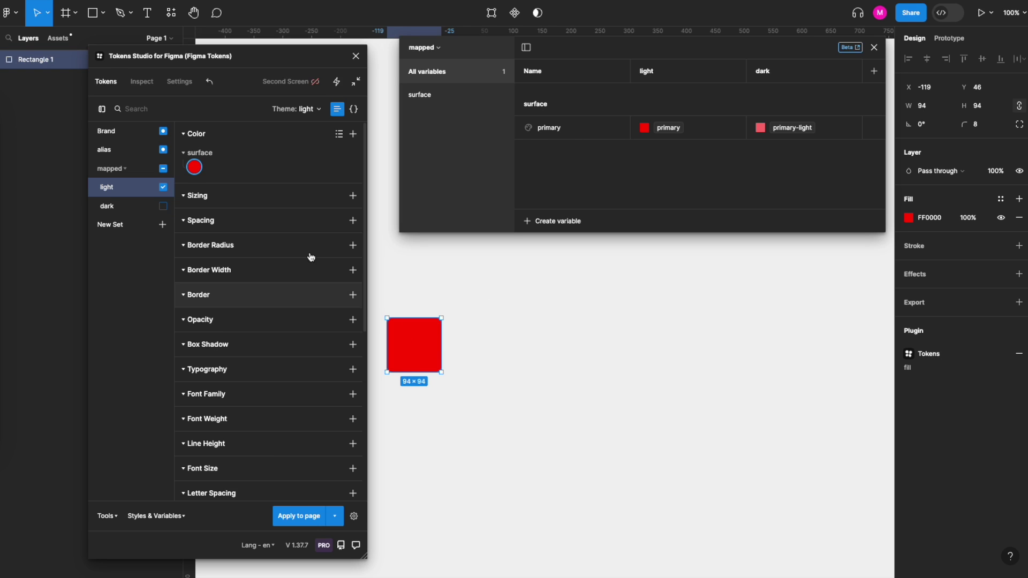
left_click(195, 168)
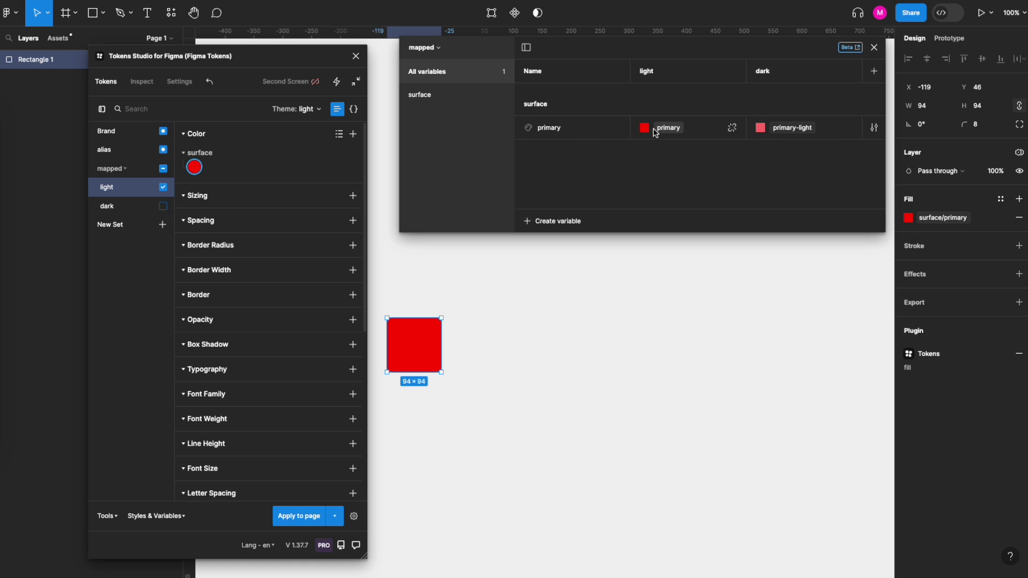
mouse_move(194, 170)
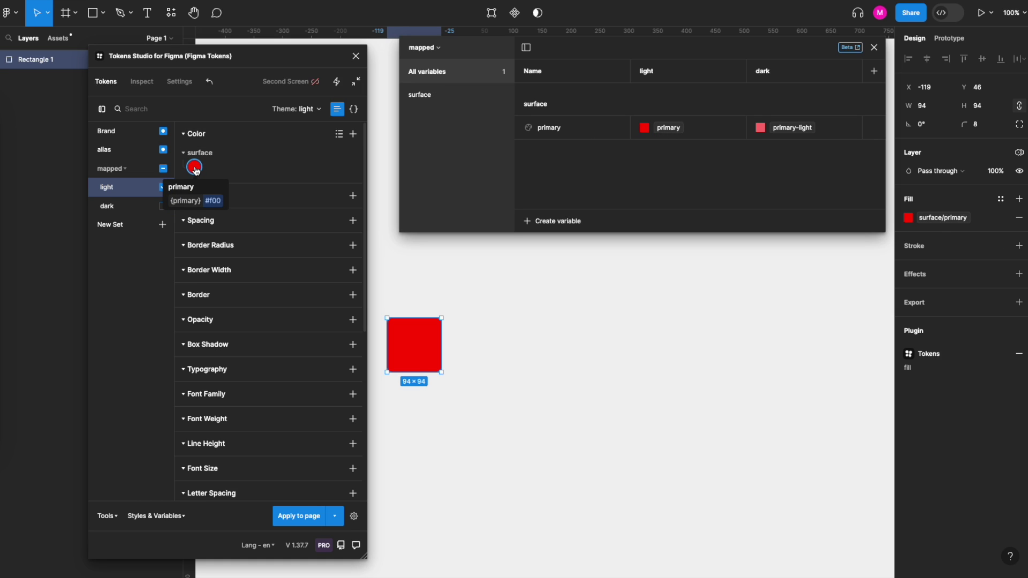
left_click(306, 114)
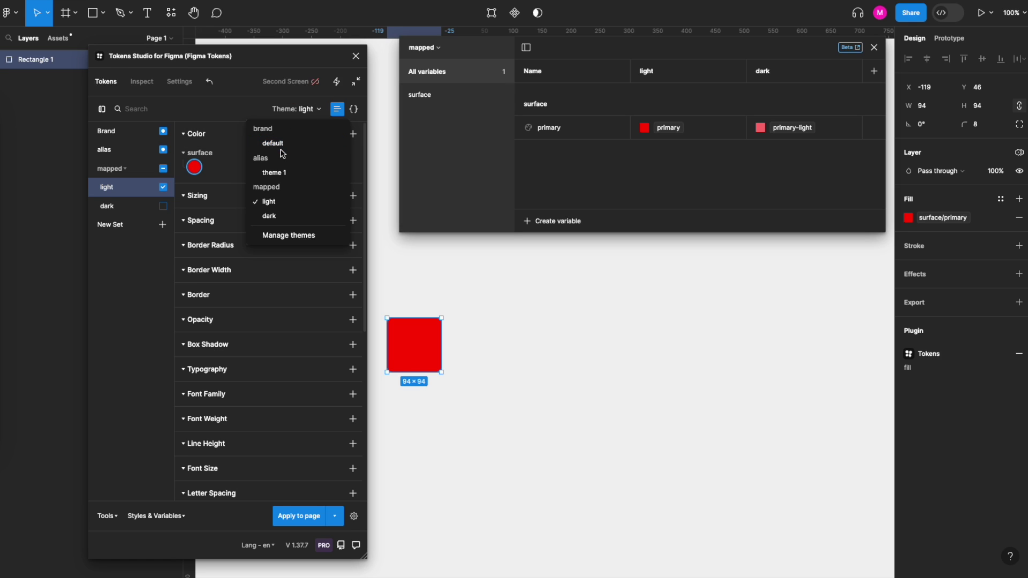
Step: Re-enable the Brand, alias and light token sets in that order
left_click(210, 109)
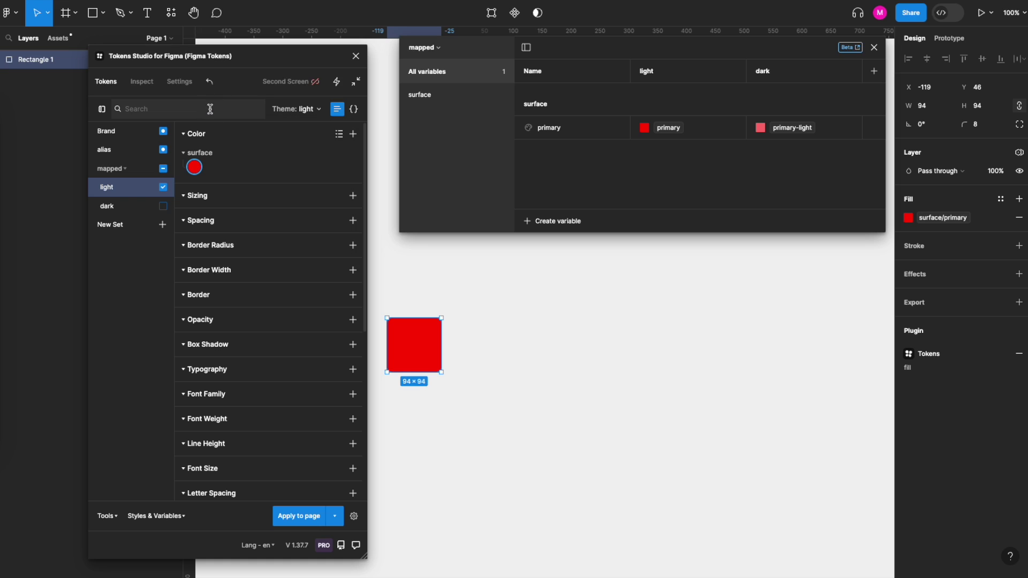
left_click(163, 187)
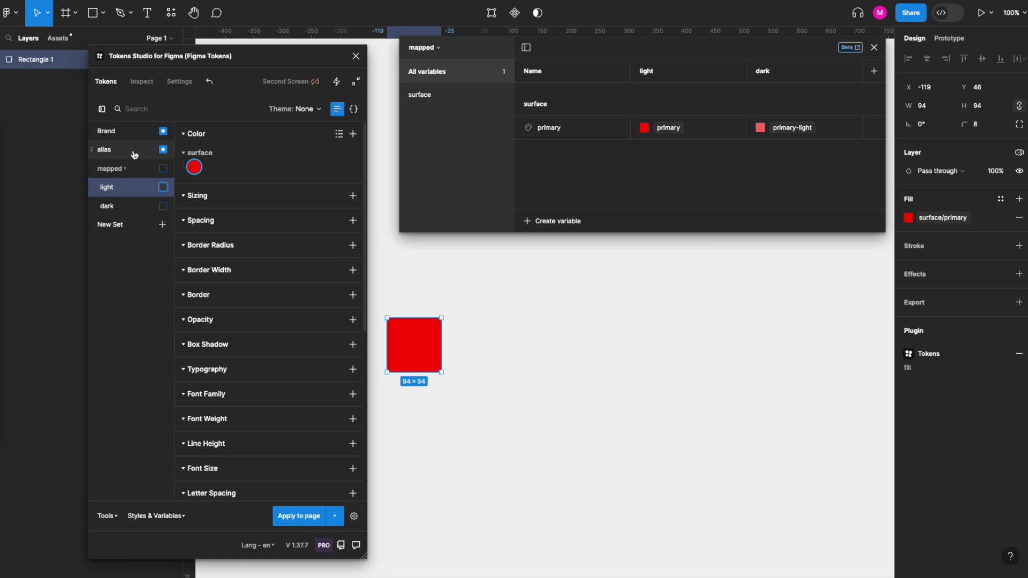
left_click(163, 150)
left_click(164, 133)
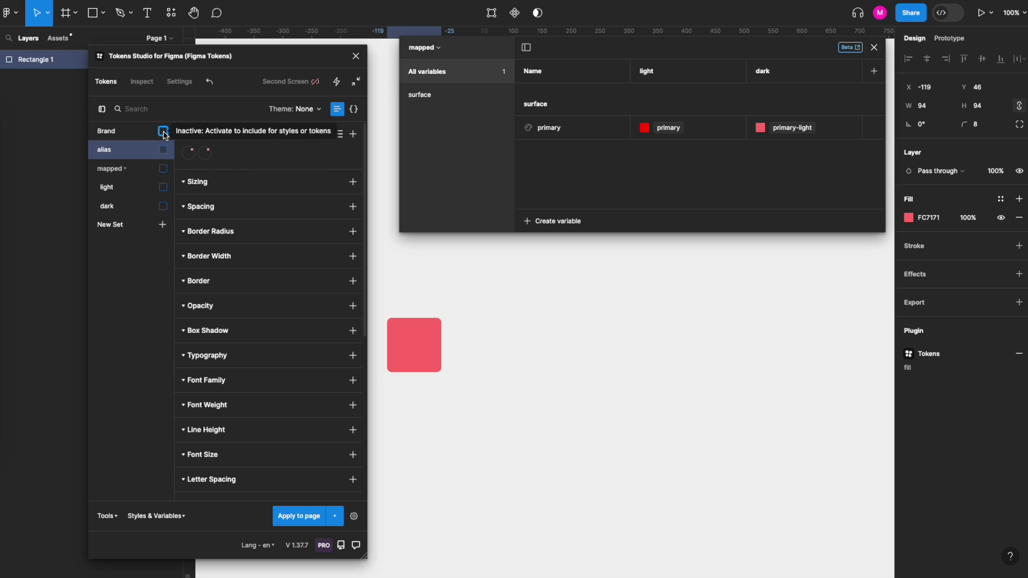
left_click(164, 151)
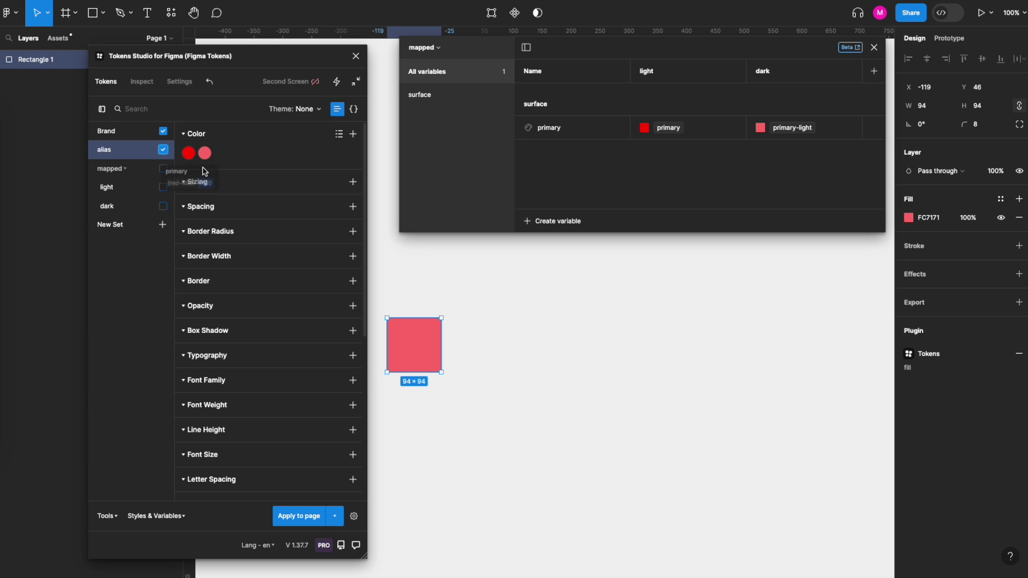
left_click(162, 188)
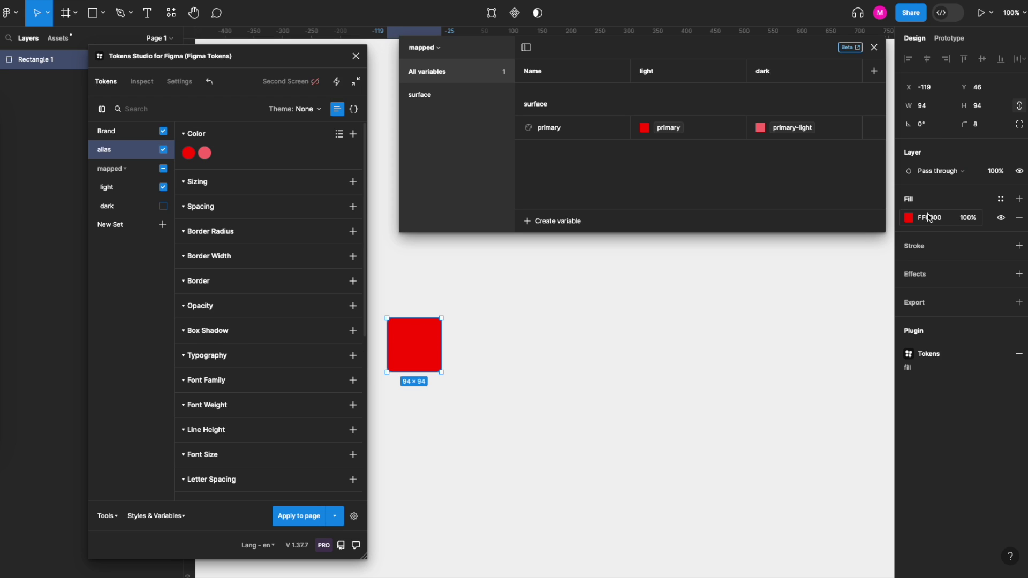
Step: Switch back to the light theme, deselect, and minimize the browser to show the starter kit
left_click(310, 110)
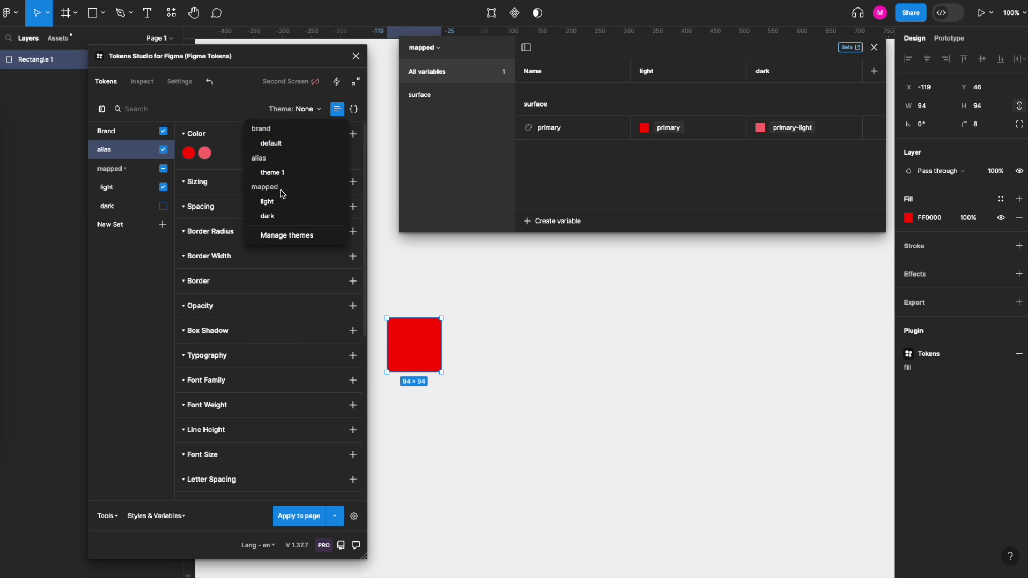
left_click(279, 207)
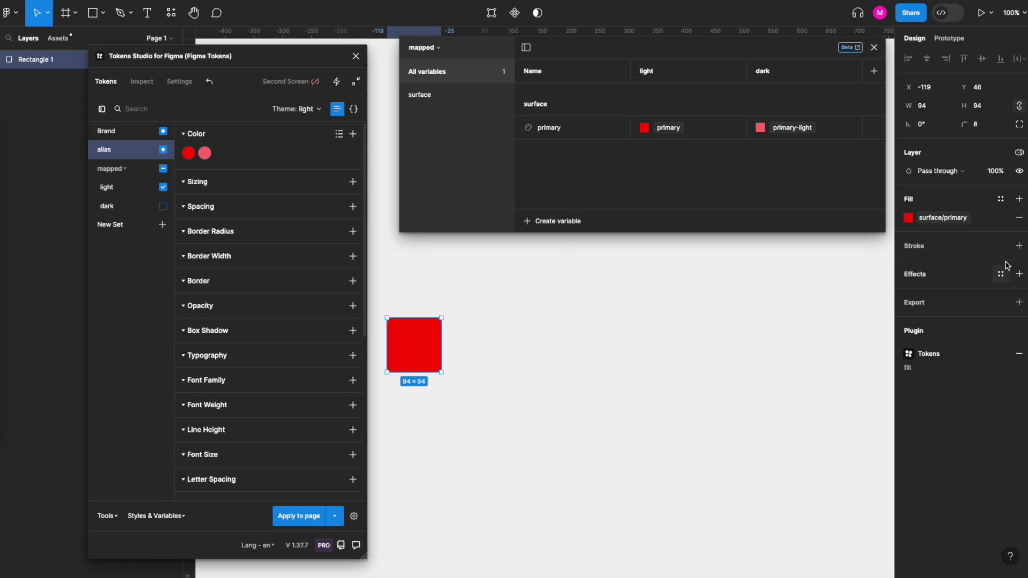
left_click(599, 324)
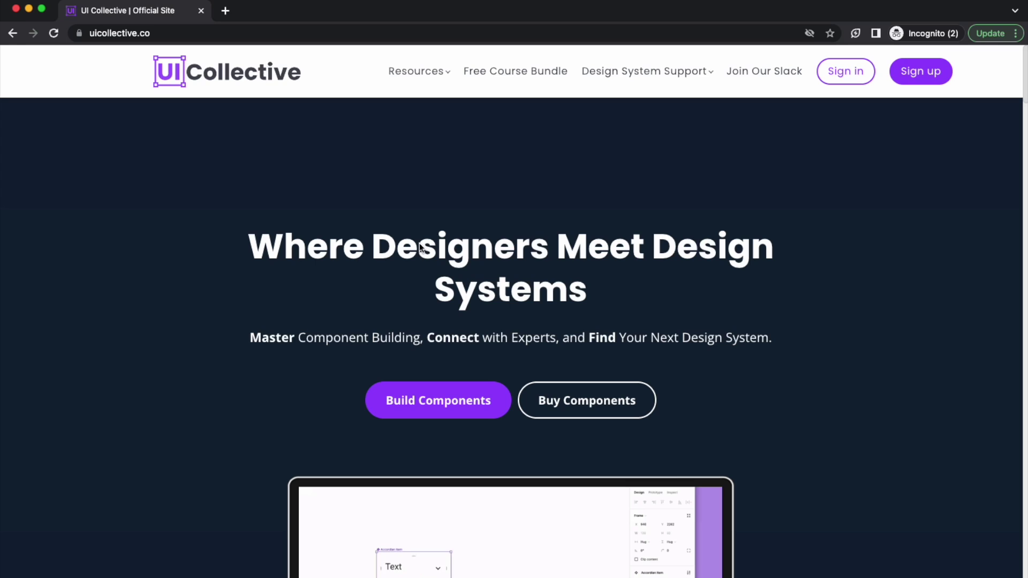
left_click(30, 9)
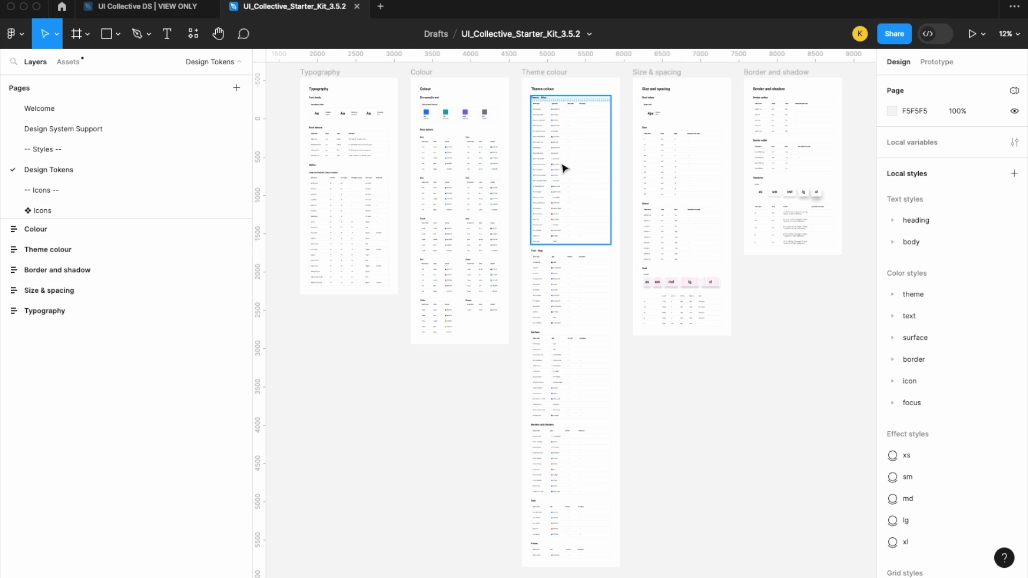
Step: Switch to the UI Collective DS view-only file and scroll to see its component sections
left_click(171, 12)
scroll(588, 273, "down", 10)
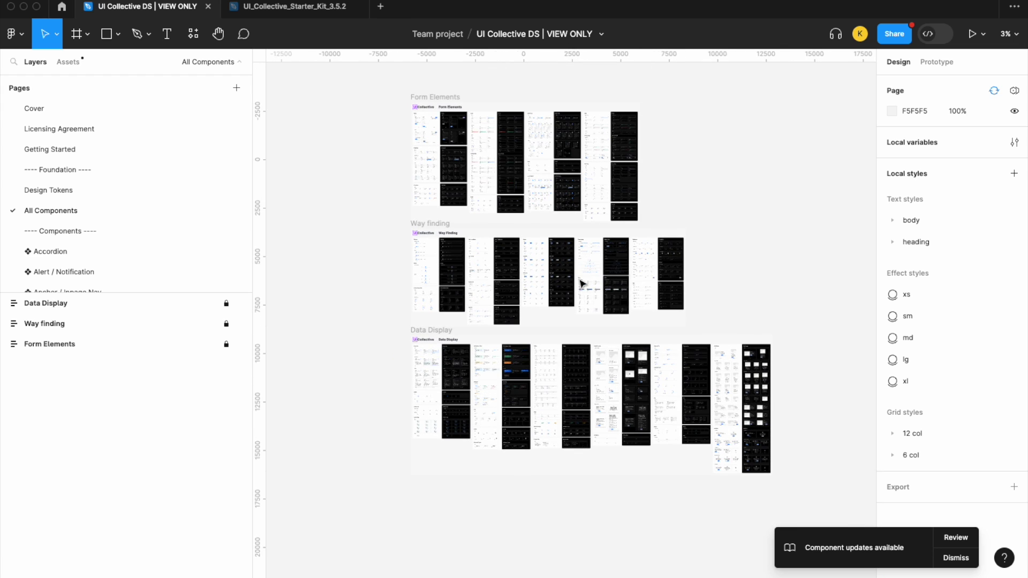
scroll(583, 283, "up", 2)
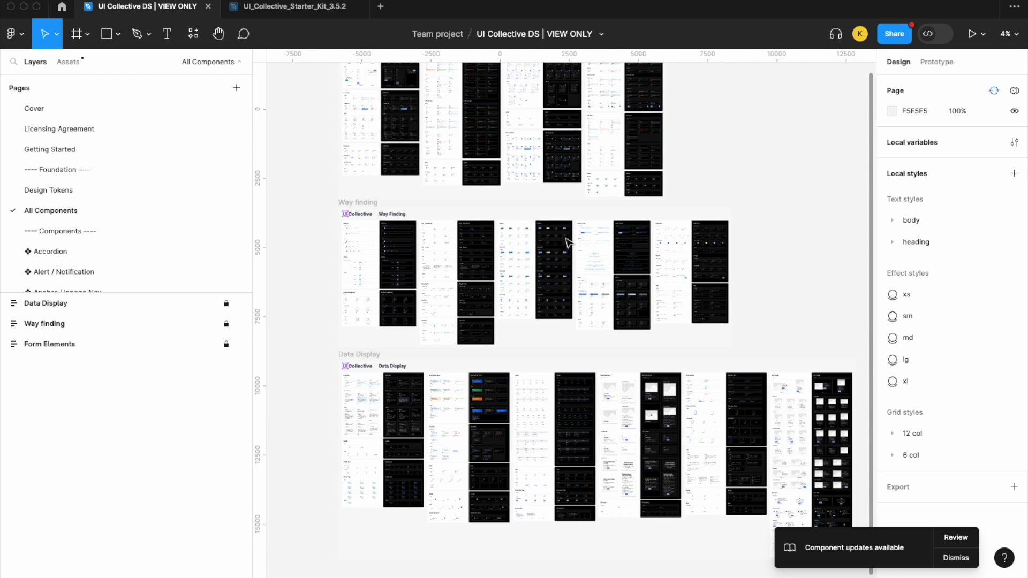